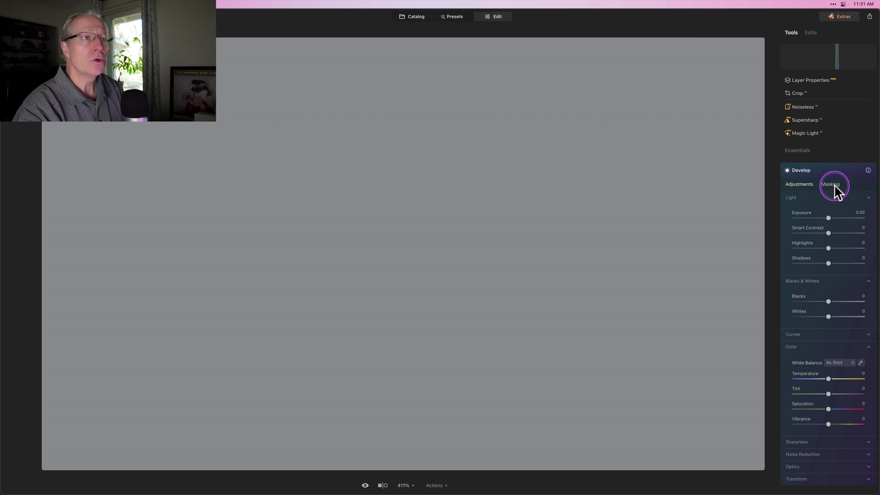
- Examine the masking tools and mask actions available for the Develop tool
left_click(832, 184)
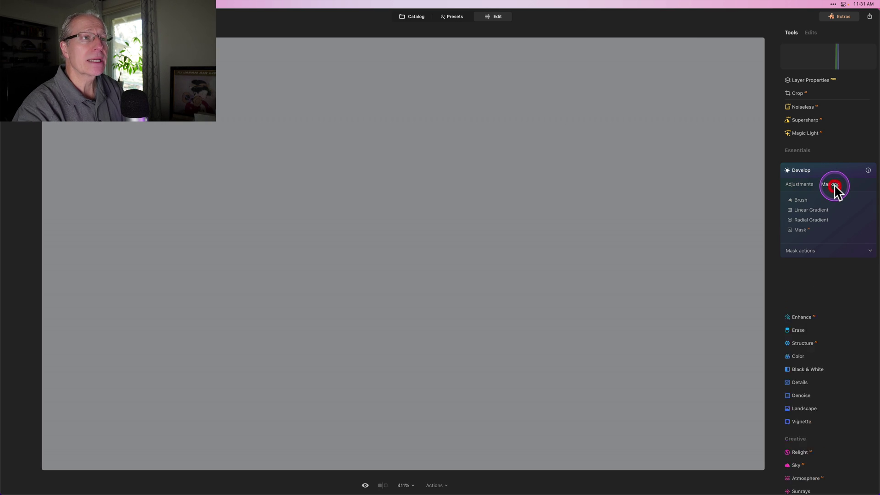
left_click(808, 251)
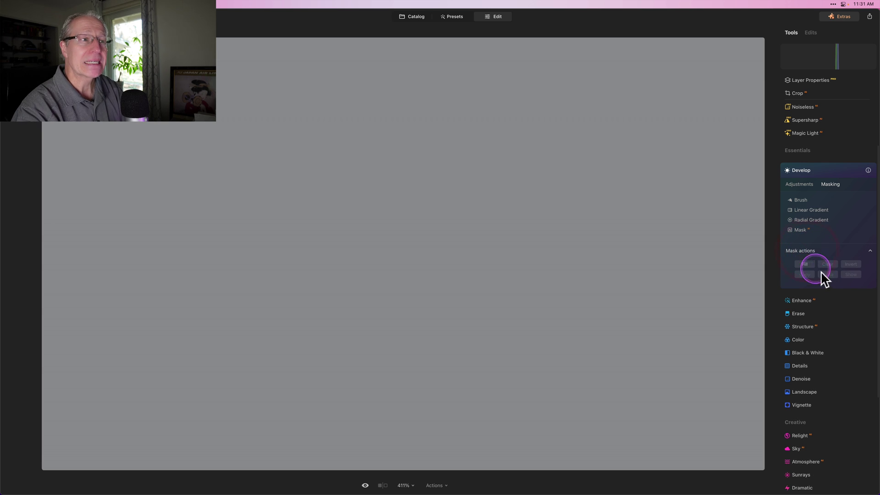
left_click(820, 250)
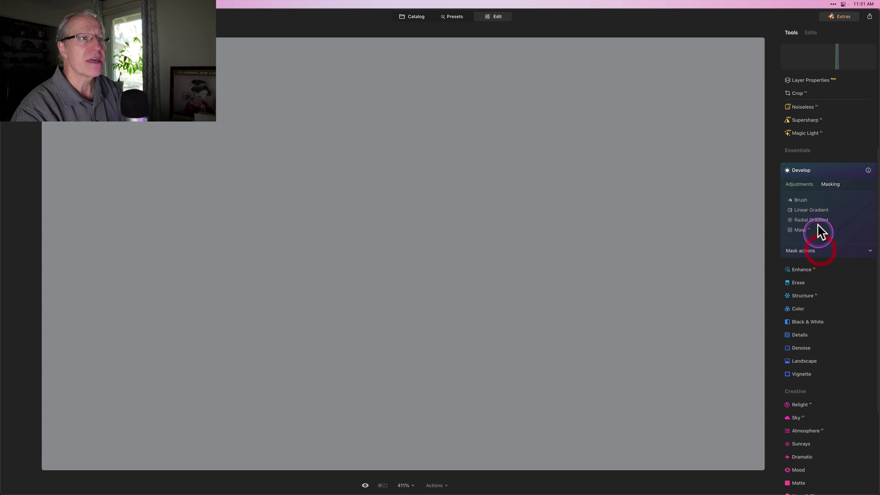
- Lower the Develop exposure to -5.00 and choose the Brush for masking it
left_click(801, 185)
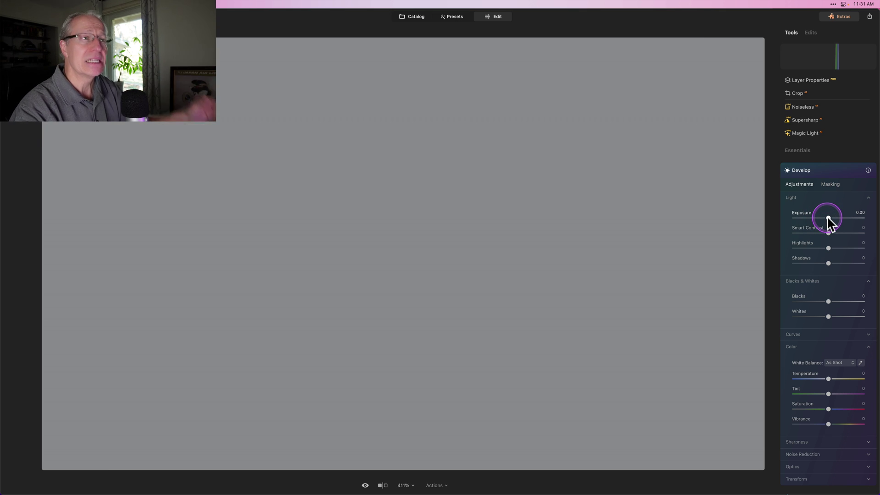
left_click_drag(829, 218, 795, 226)
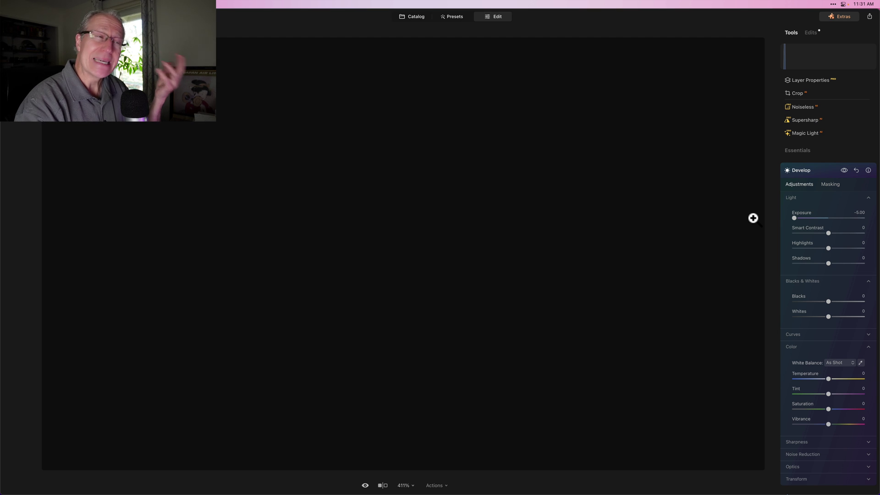
left_click(832, 183)
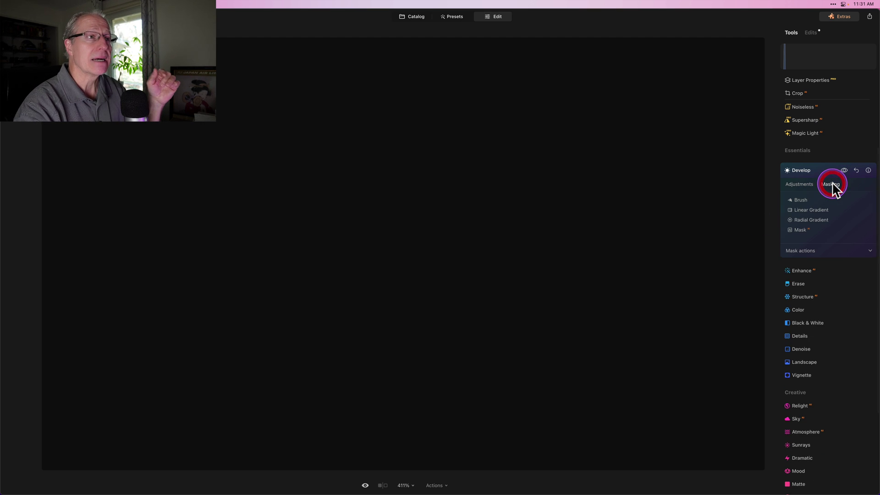
left_click(804, 200)
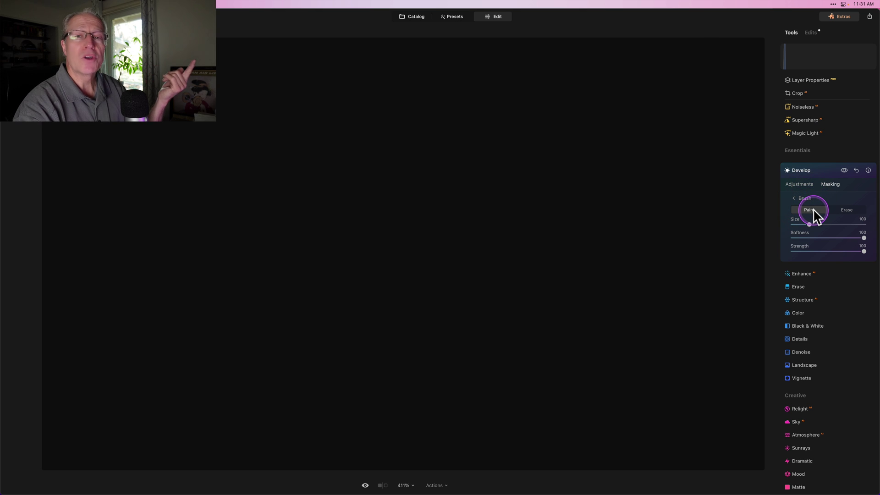
- Set the mask brush to Paint with size 255 and softness 100
left_click(845, 211)
left_click(812, 211)
mouse_move(810, 224)
left_mouse_down()
mouse_move(853, 224)
mouse_move(818, 225)
mouse_move(835, 227)
left_mouse_up()
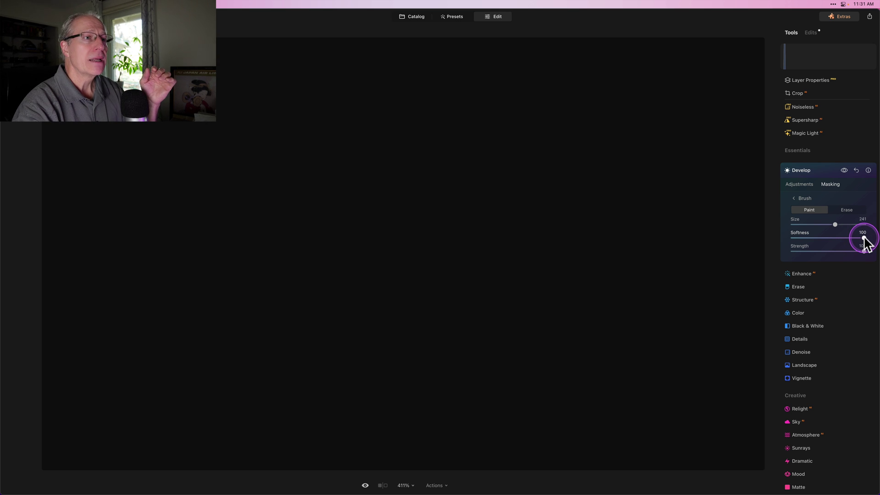
left_click_drag(835, 225, 837, 225)
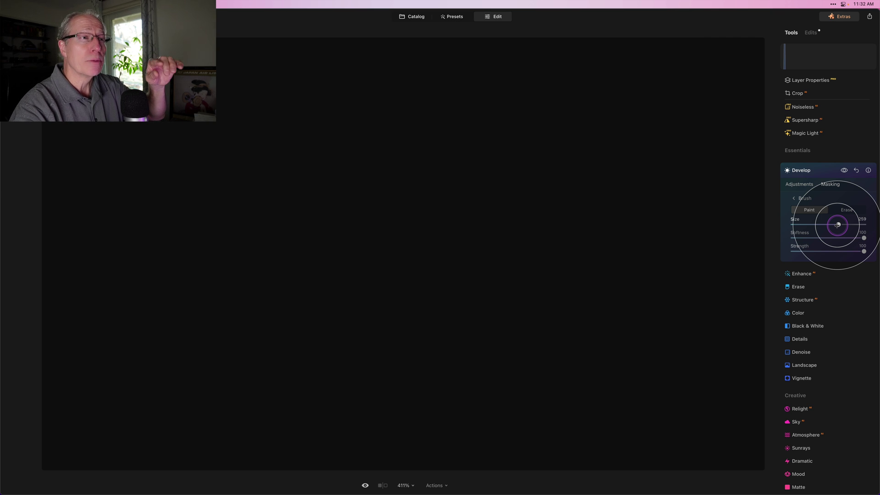
left_click_drag(837, 226, 835, 226)
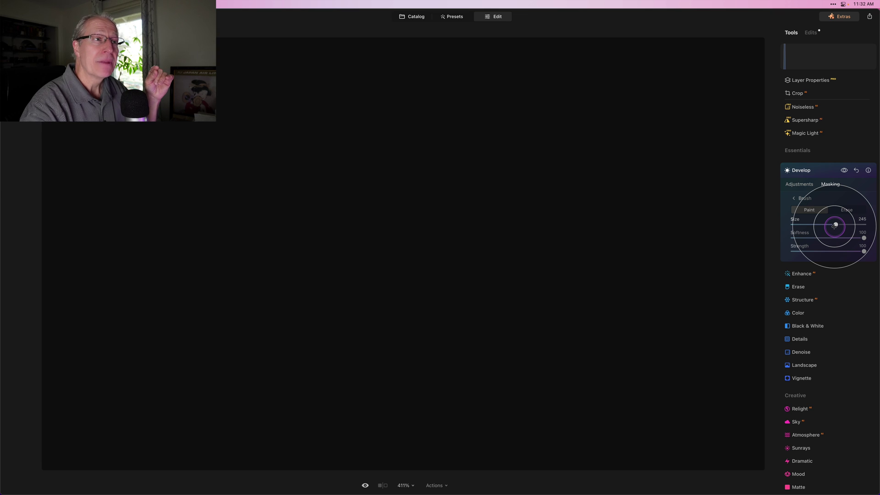
left_click_drag(864, 238, 788, 239)
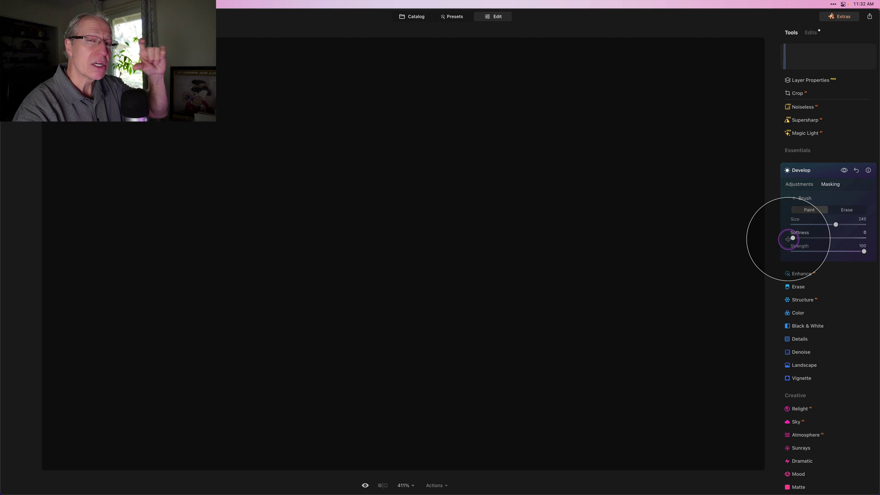
left_click_drag(788, 239, 865, 232)
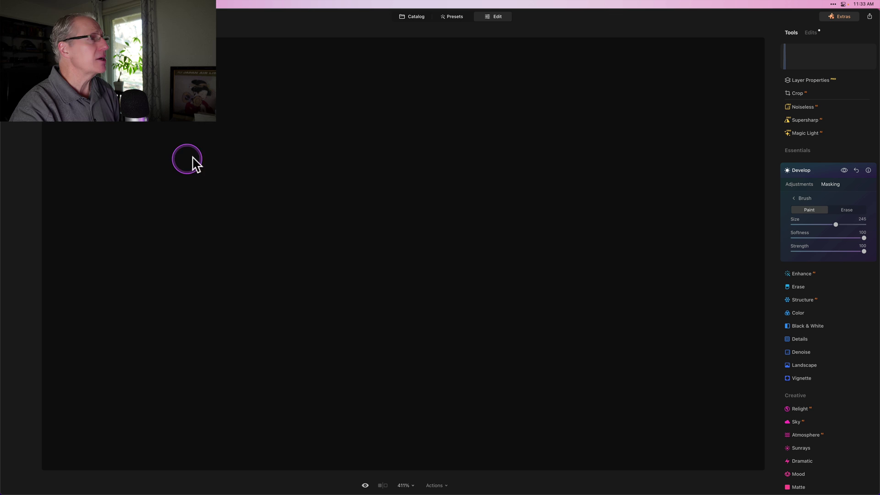
left_click_drag(835, 224, 837, 227)
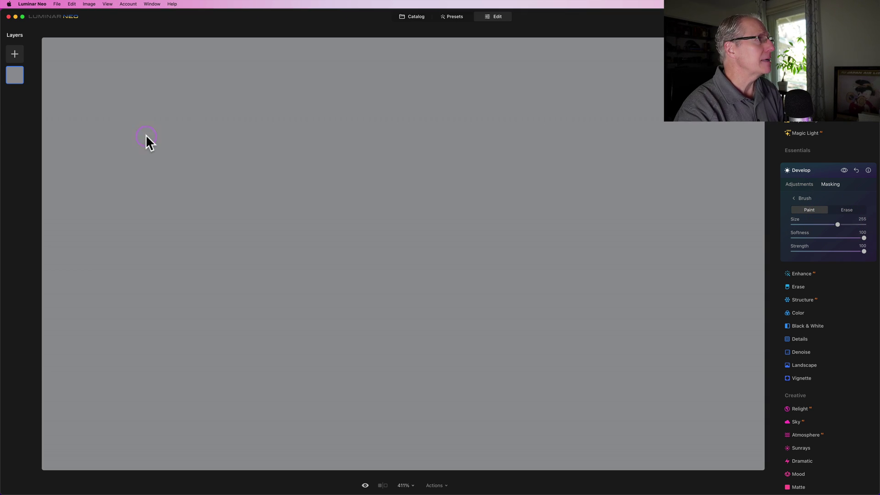
- Paint a horizontal soft-edged stroke across the canvas's upper left, and a hard-edged one below it with softness 0
left_click_drag(145, 134, 328, 138)
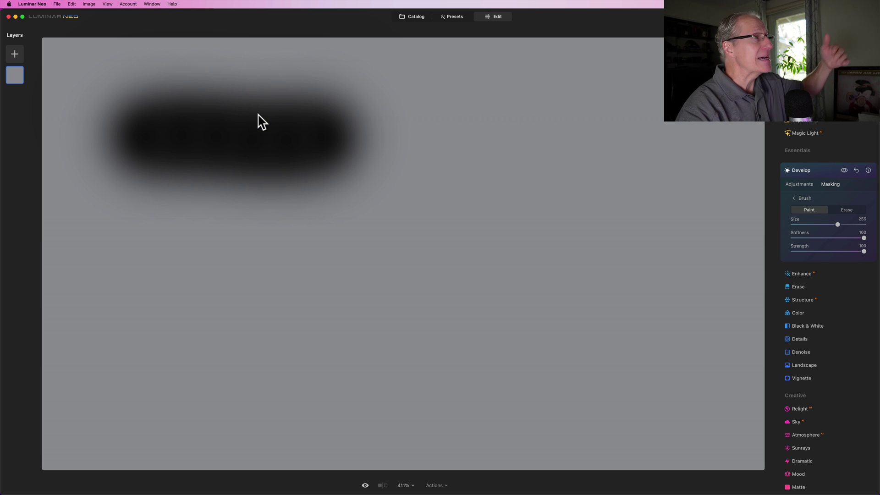
left_click_drag(864, 239, 731, 234)
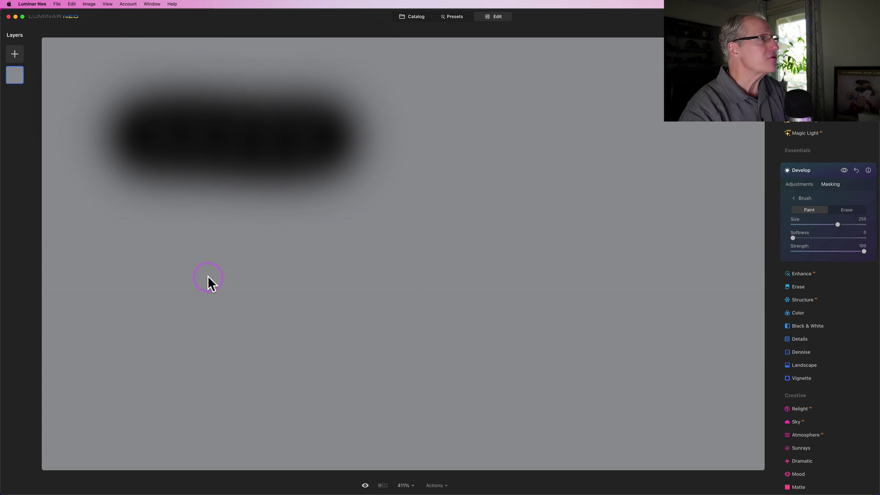
left_click_drag(139, 267, 314, 267)
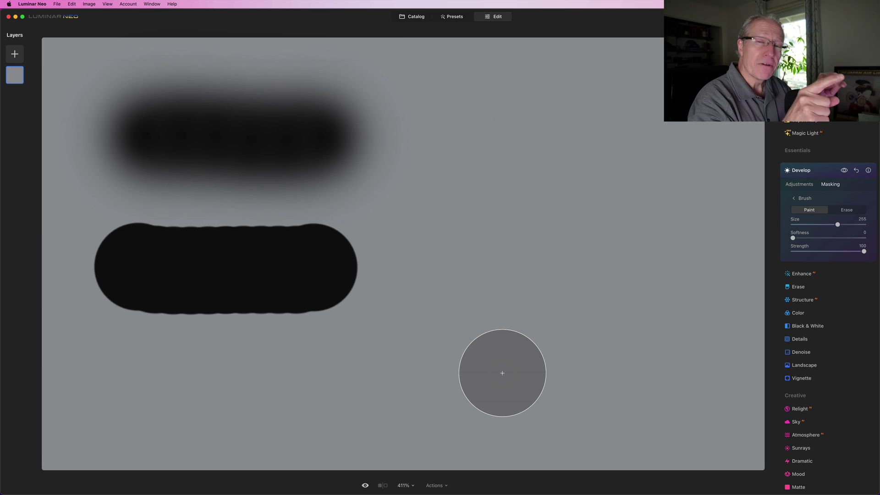
- Paint a third horizontal stroke along the canvas's lower left with the brush strength at 49
left_click_drag(140, 305, 157, 268)
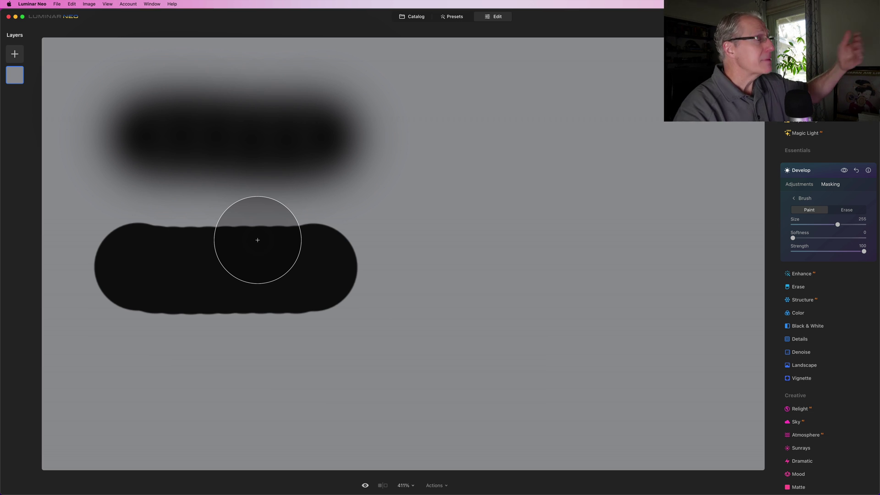
mouse_move(258, 239)
left_mouse_down()
mouse_move(280, 264)
mouse_move(255, 252)
mouse_move(265, 233)
mouse_move(261, 260)
mouse_move(283, 256)
left_mouse_up()
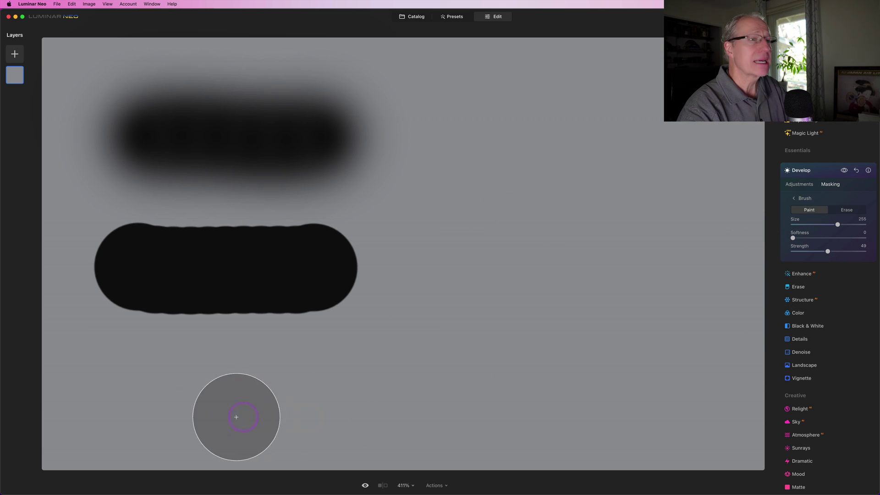
left_click_drag(154, 395, 342, 393)
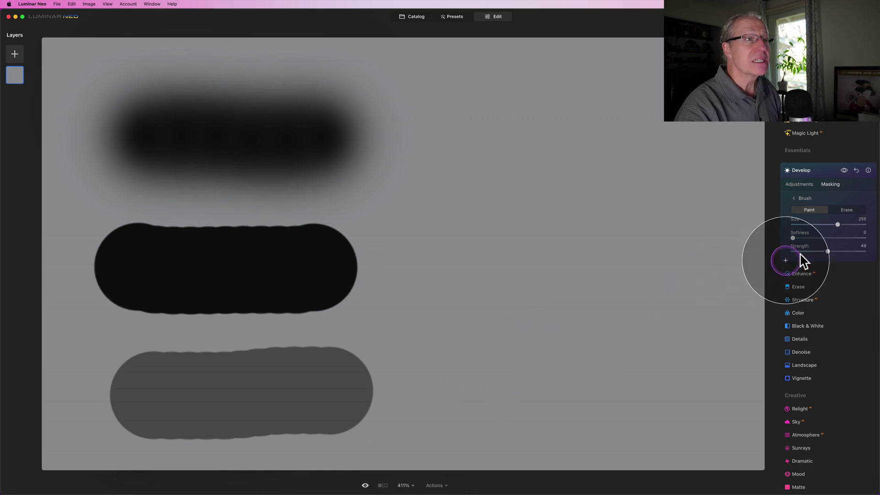
- Paint two strokes at softness 100 on the canvas's right half, the lower at strength 50 and the one above at strength 100
left_click_drag(793, 238, 875, 238)
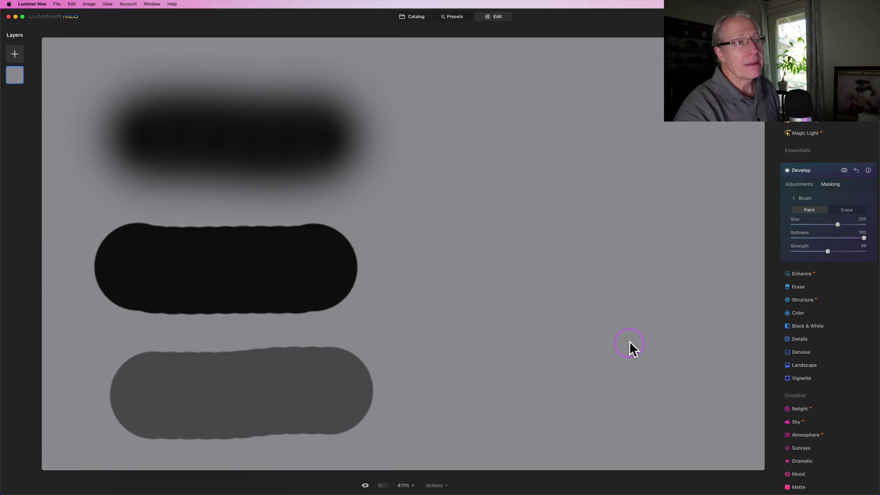
left_click(828, 251)
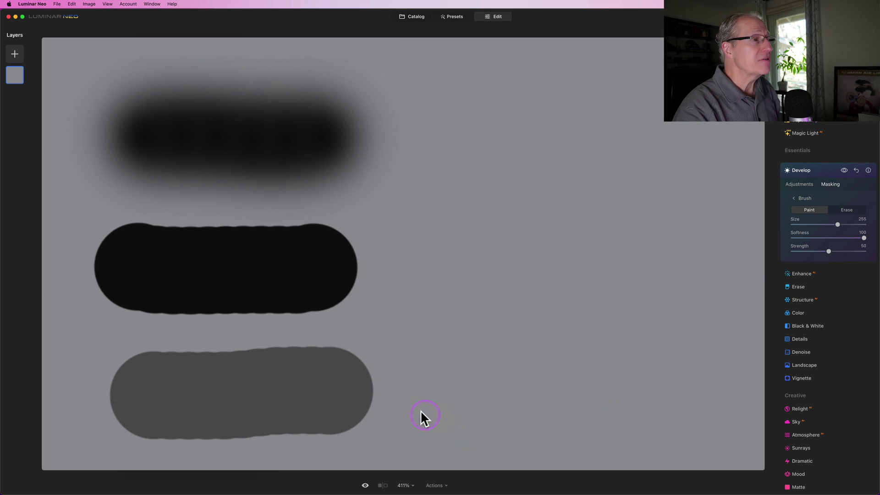
left_click_drag(466, 387, 668, 386)
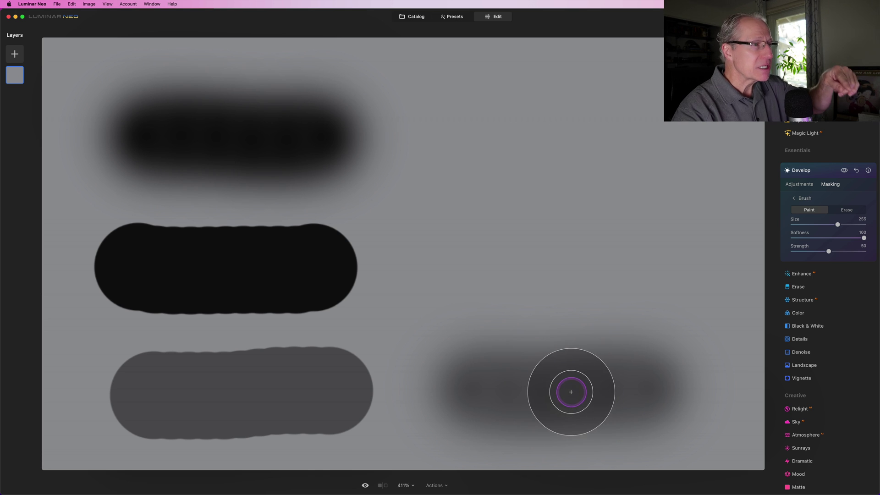
left_click_drag(829, 251, 864, 251)
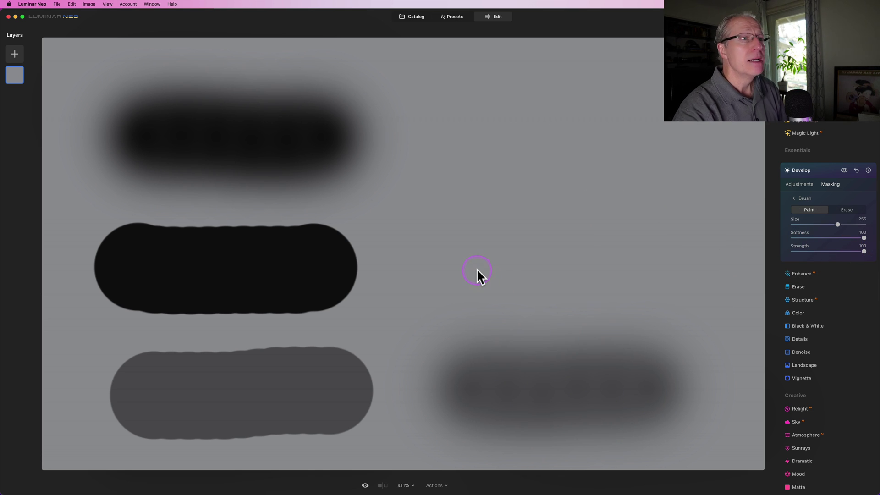
left_click_drag(457, 260, 674, 257)
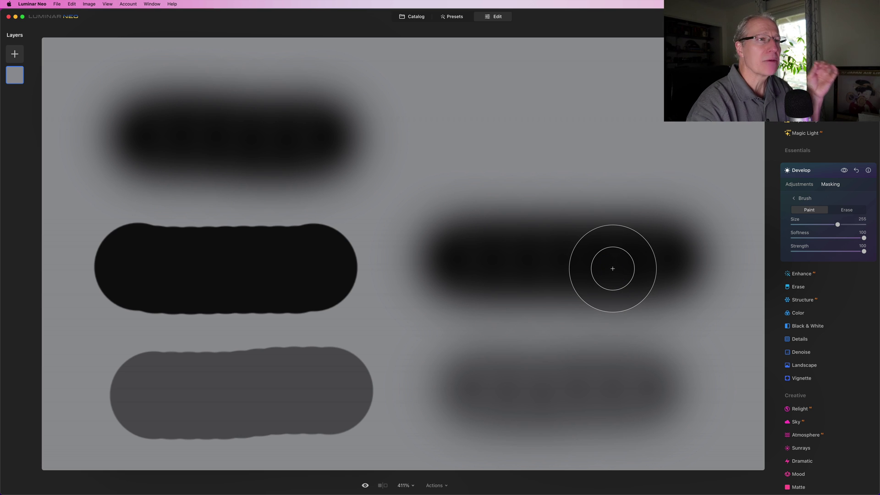
- Reset the Develop adjustments and brush mask, and lower the exposure to its minimum again
left_click(857, 171)
left_click(803, 185)
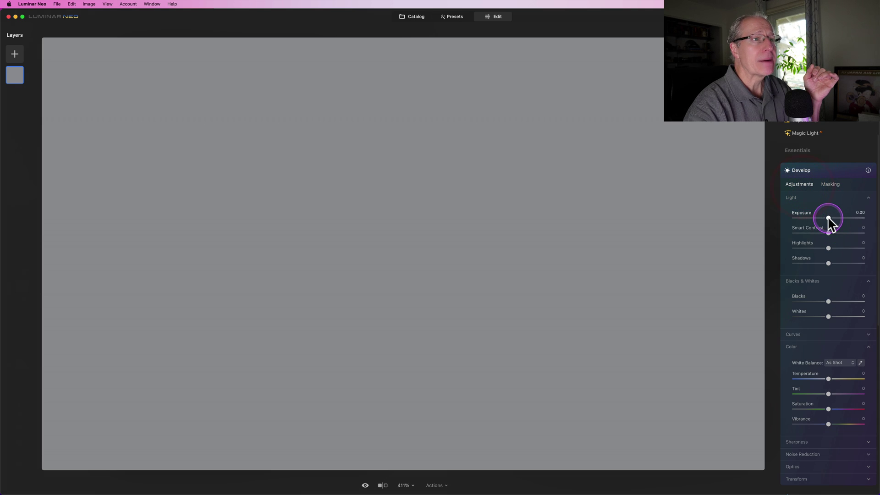
left_click_drag(821, 216, 763, 216)
- Draw a linear gradient mask from the lower middle of the canvas upward, covering the lower part of the image
left_click(828, 187)
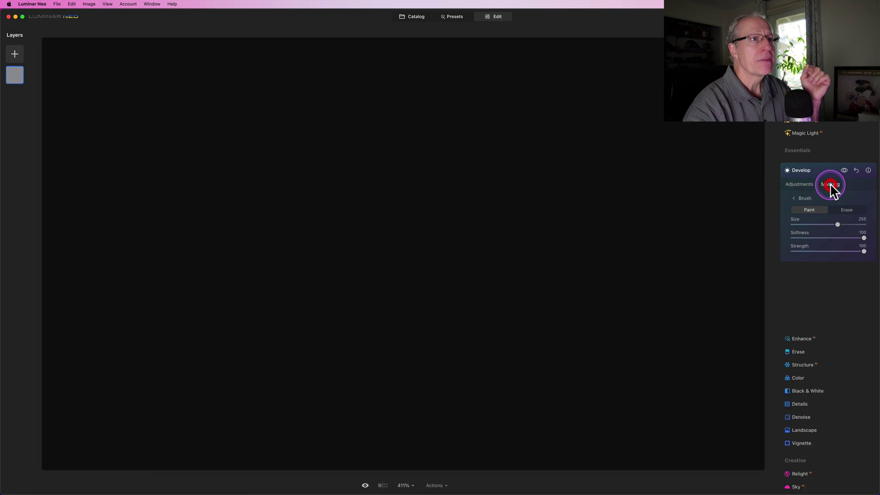
left_click(794, 199)
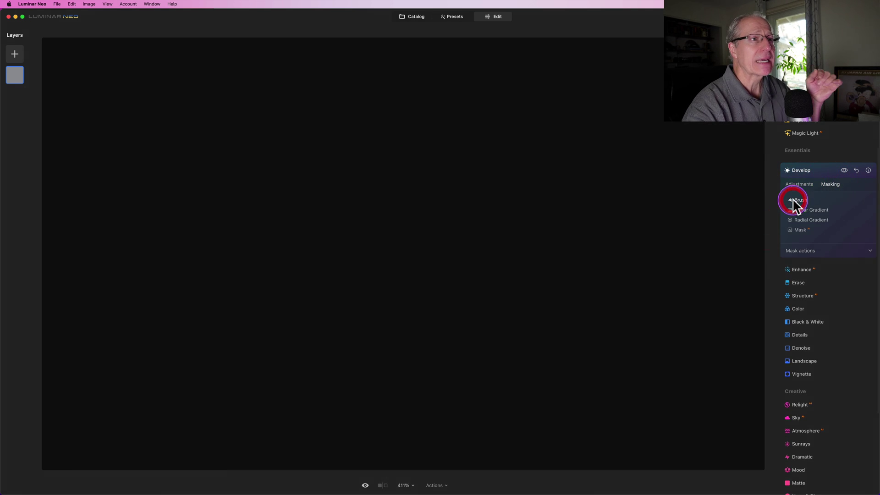
left_click(812, 210)
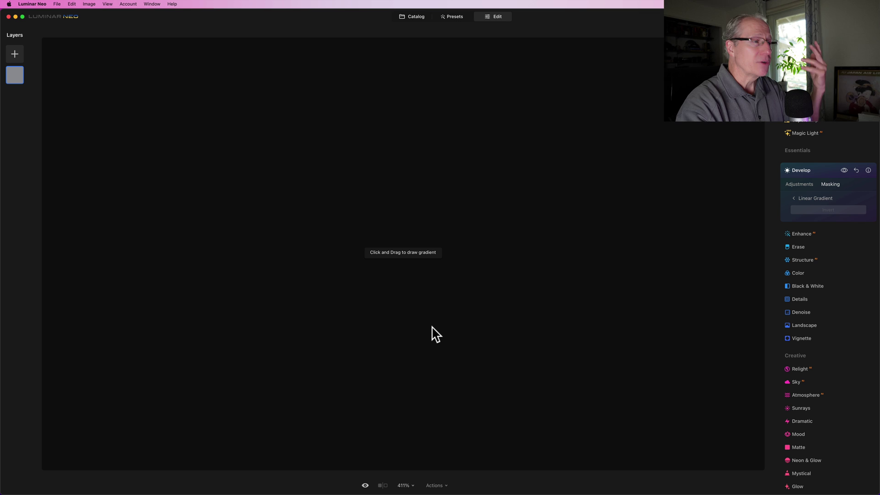
left_click_drag(403, 357, 424, 228)
left_click(456, 411)
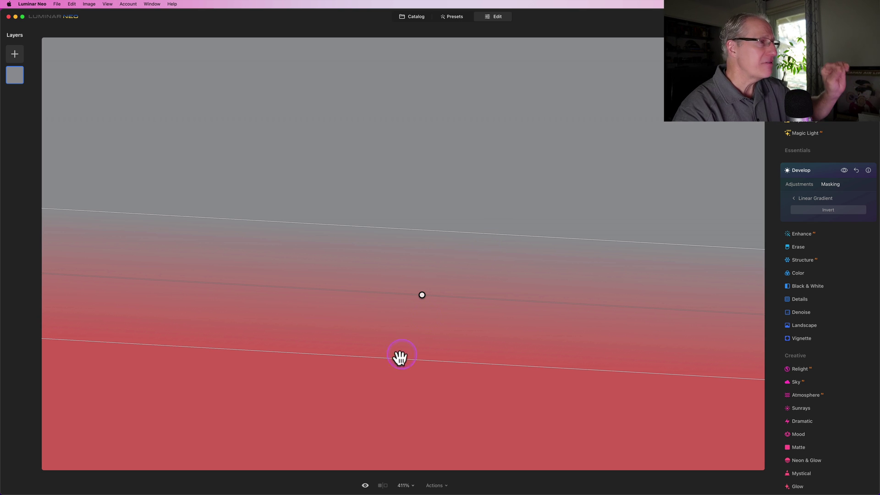
- Tilt the linear gradient slightly and move its upper boundary to narrow, widen and settle on a moderate transition
mouse_move(521, 303)
left_mouse_down()
mouse_move(507, 263)
mouse_move(513, 308)
mouse_move(505, 324)
mouse_move(508, 295)
mouse_move(495, 263)
mouse_move(513, 284)
mouse_move(514, 305)
left_mouse_up()
left_click_drag(512, 239, 498, 290)
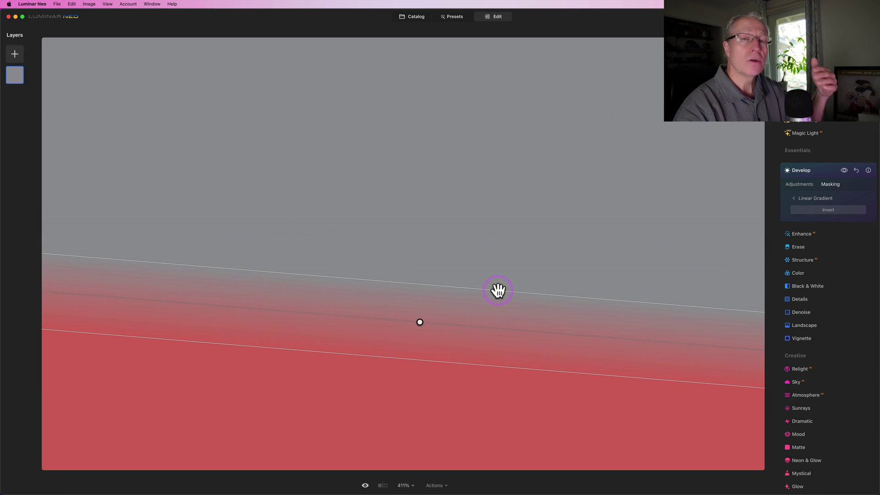
left_click_drag(502, 294, 504, 185)
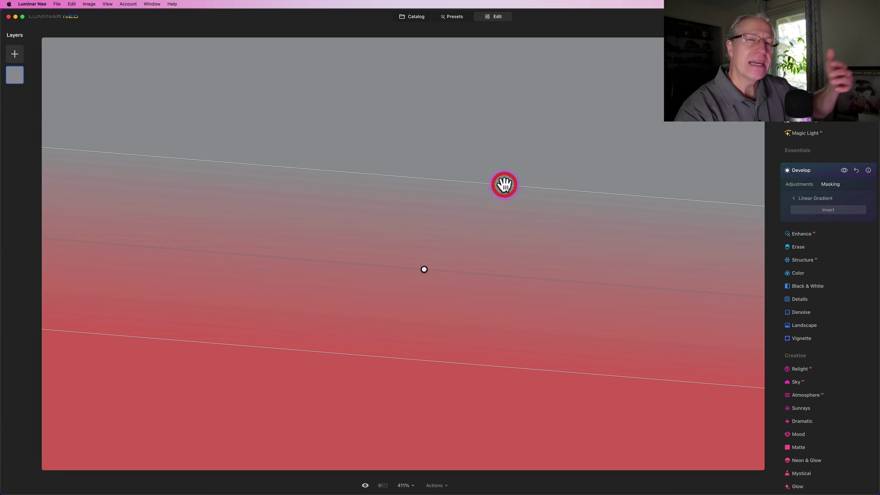
left_click_drag(504, 185, 488, 319)
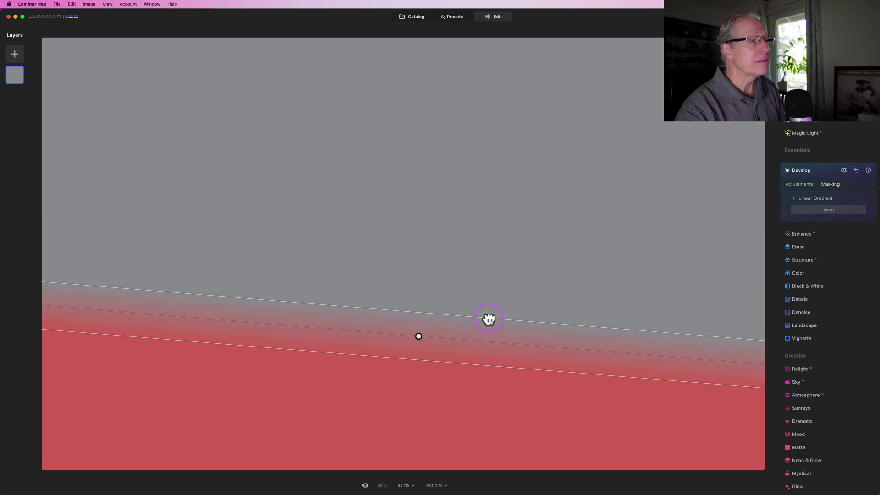
left_click_drag(488, 319, 489, 277)
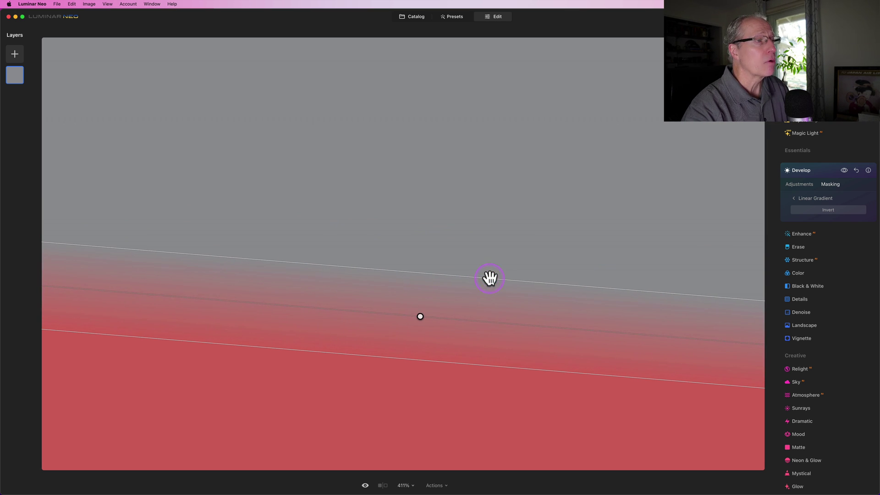
- Leave the linear gradient and reset the Develop tool's adjustments and mask
left_click(793, 198)
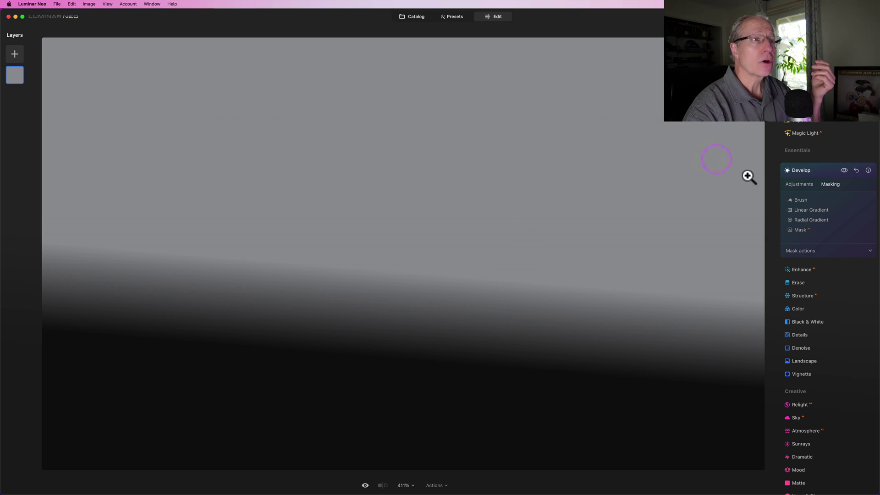
left_click(857, 170)
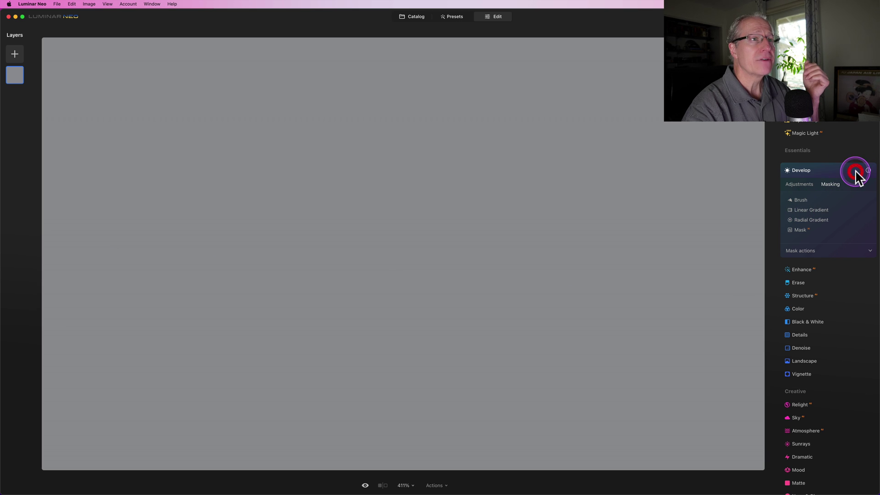
- Choose the radial gradient mask in Develop and set the exposure to -5.00
left_click(805, 219)
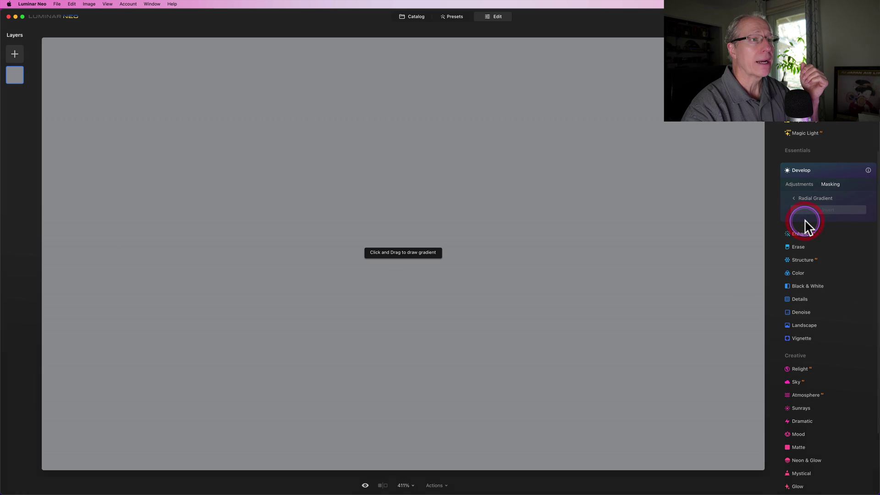
left_click(792, 184)
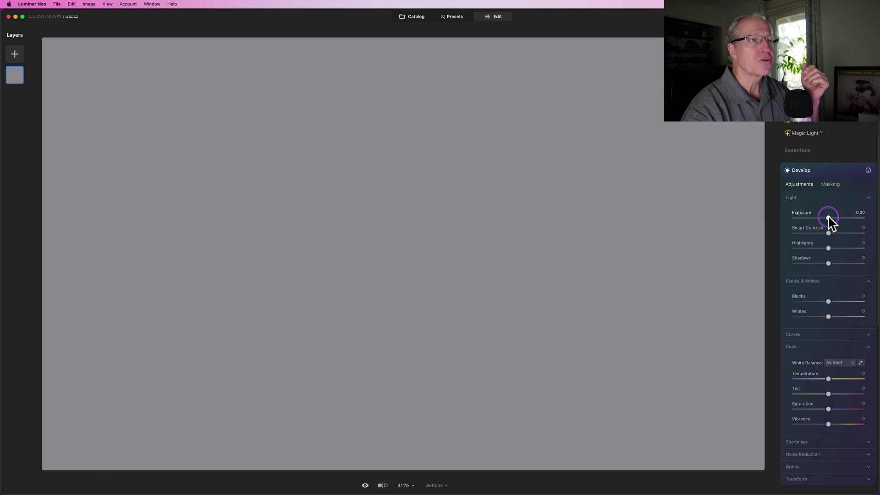
left_click_drag(828, 216, 739, 217)
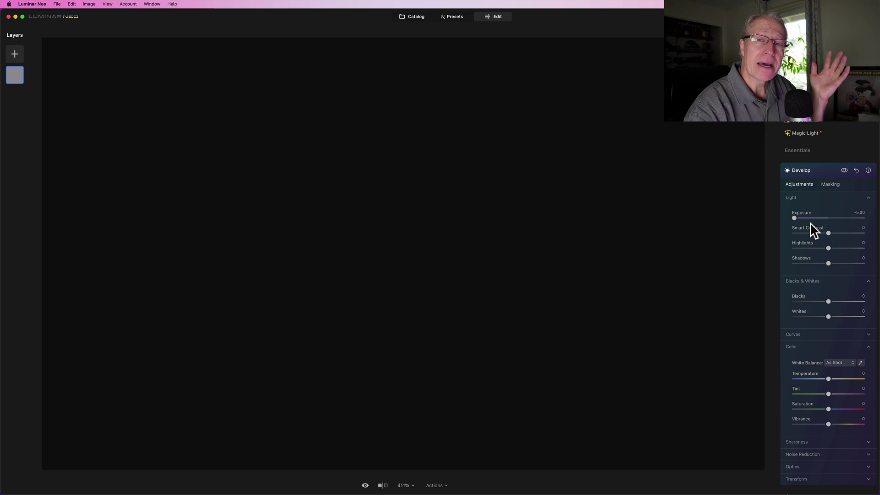
- Draw a circular radial gradient mask outward from just below the middle of the canvas
left_click(832, 184)
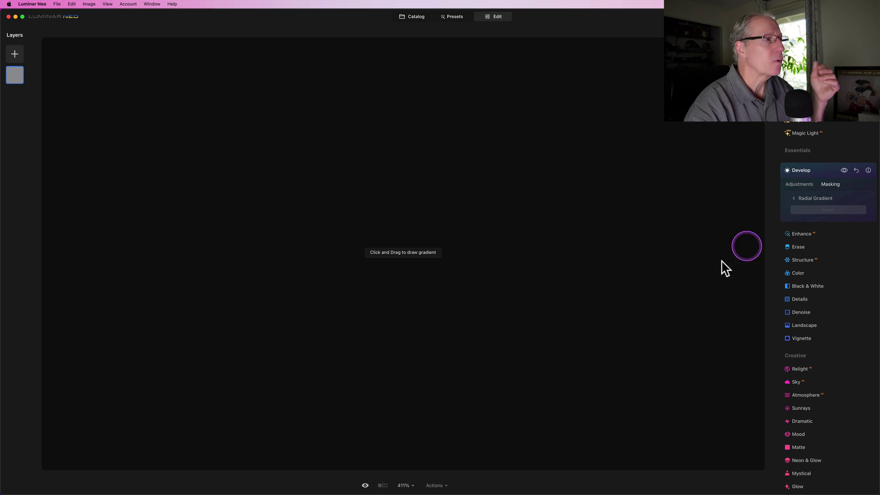
left_click(794, 199)
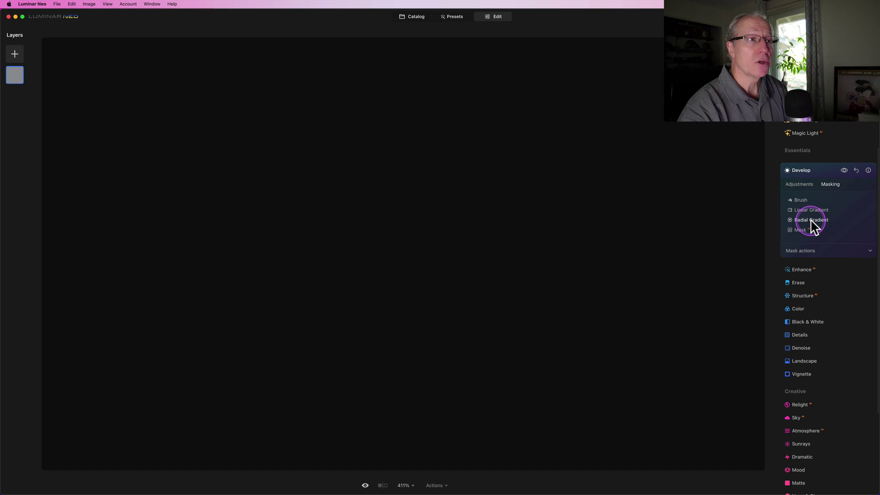
left_click(811, 220)
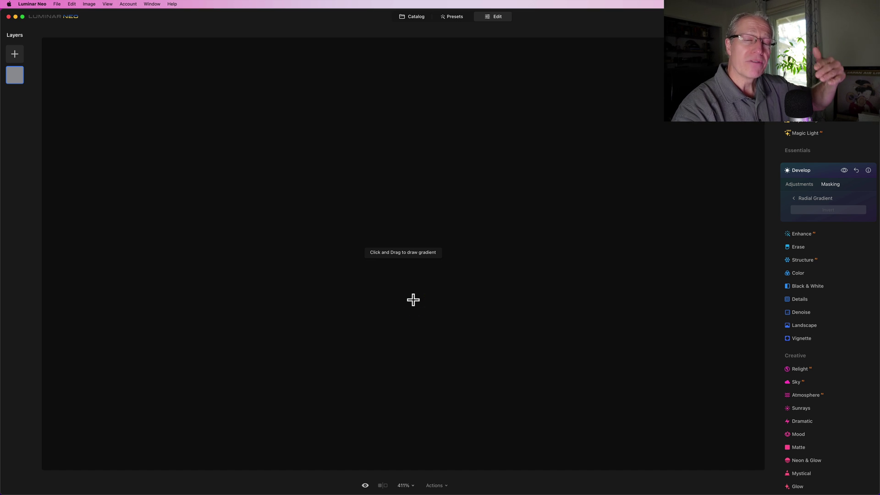
mouse_move(413, 277)
left_mouse_down()
mouse_move(433, 289)
mouse_move(469, 287)
left_mouse_up()
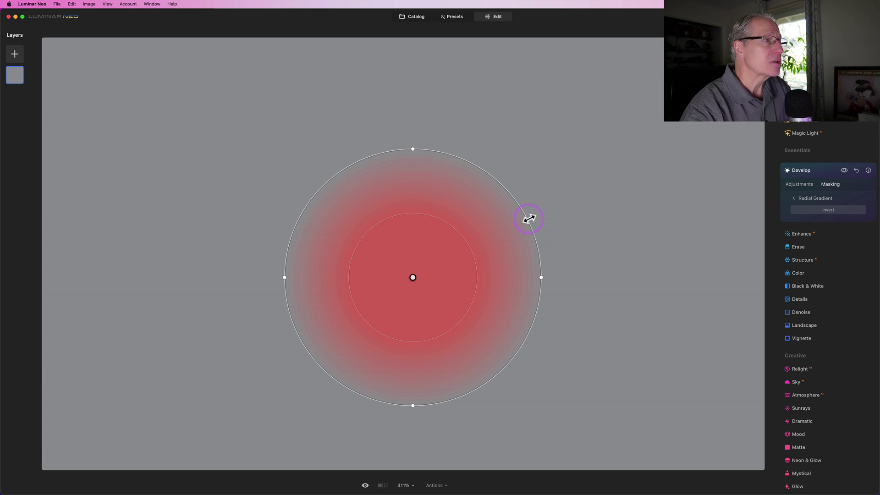
- Adjust the radial gradient's outer boundary to vary its transition, and move the mask toward the upper left of the canvas
left_click_drag(523, 210, 468, 235)
left_click_drag(468, 235, 517, 224)
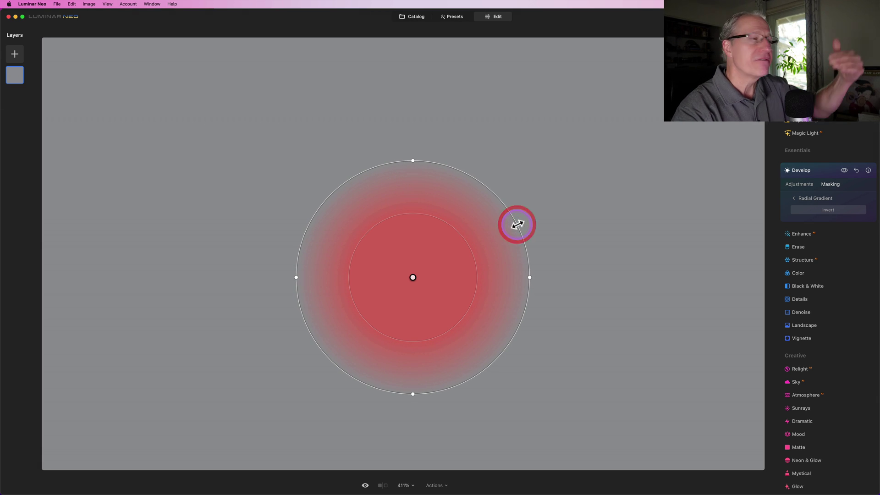
left_click_drag(469, 247, 298, 207)
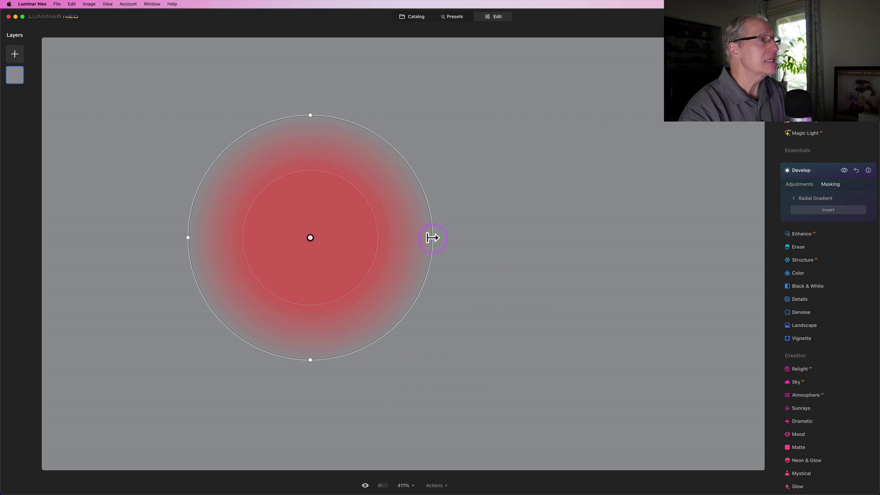
- Widen the radial gradient into an ellipse, recenter it, reshape it into a slightly upright oval, and leave gradient editing
left_click_drag(432, 237, 505, 237)
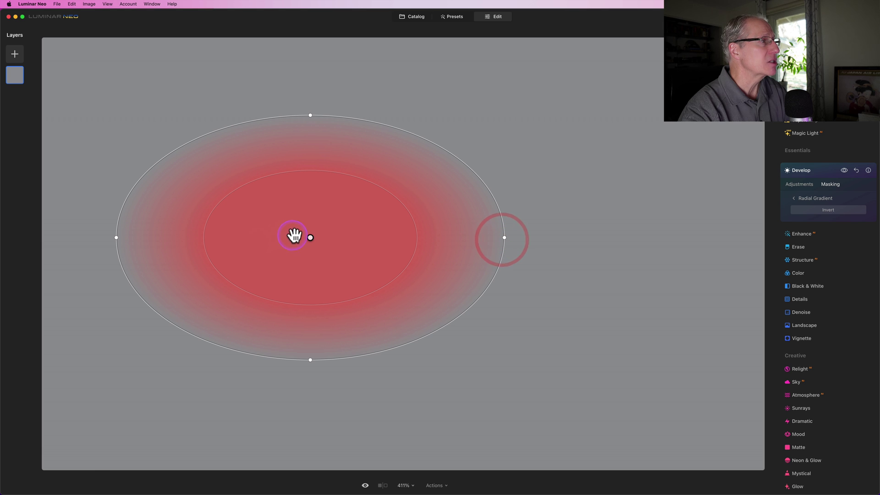
left_click_drag(312, 238, 371, 250)
left_click_drag(372, 371, 371, 424)
left_click_drag(565, 250, 532, 261)
mouse_move(509, 159)
left_mouse_down()
mouse_move(481, 177)
mouse_move(513, 174)
left_mouse_up()
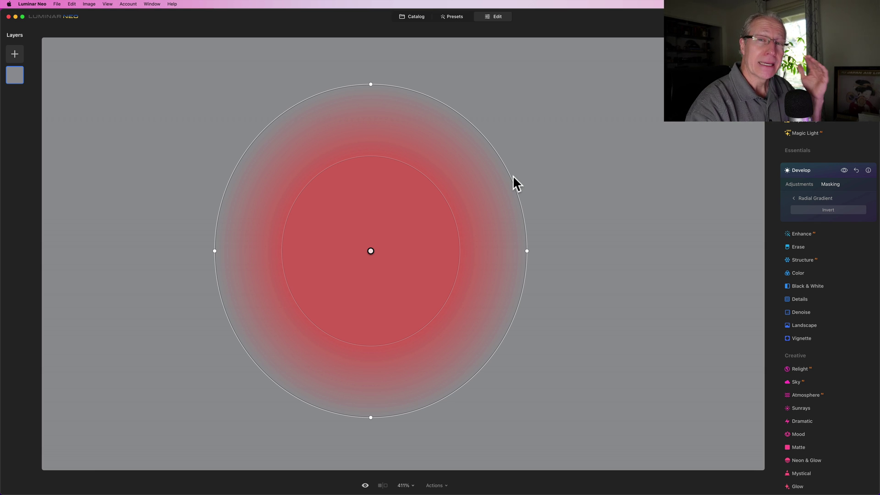
left_click(611, 173)
left_click(794, 197)
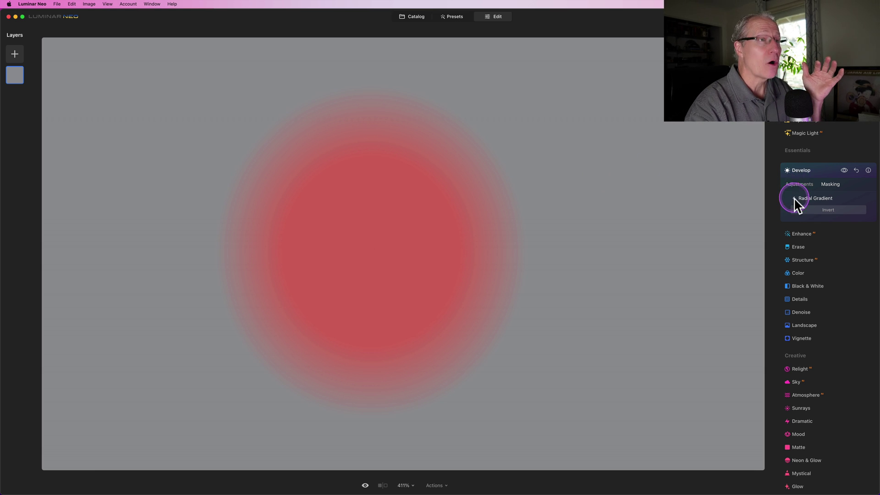
left_click(794, 197)
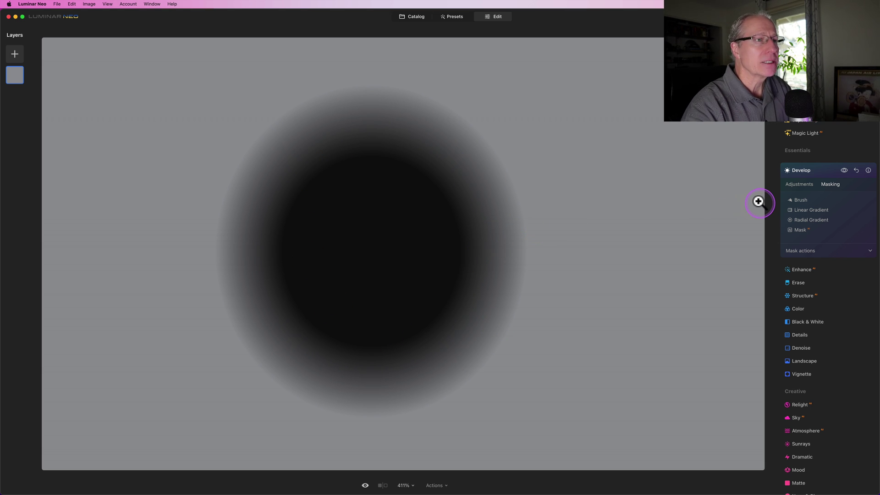
- Show the red overlay of the radial mask on the gray image and hide it again
left_click(800, 252)
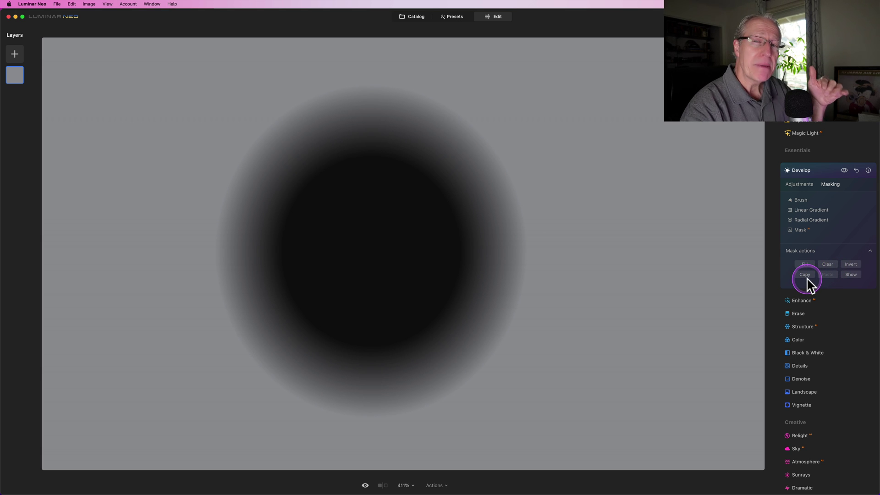
left_click(846, 274)
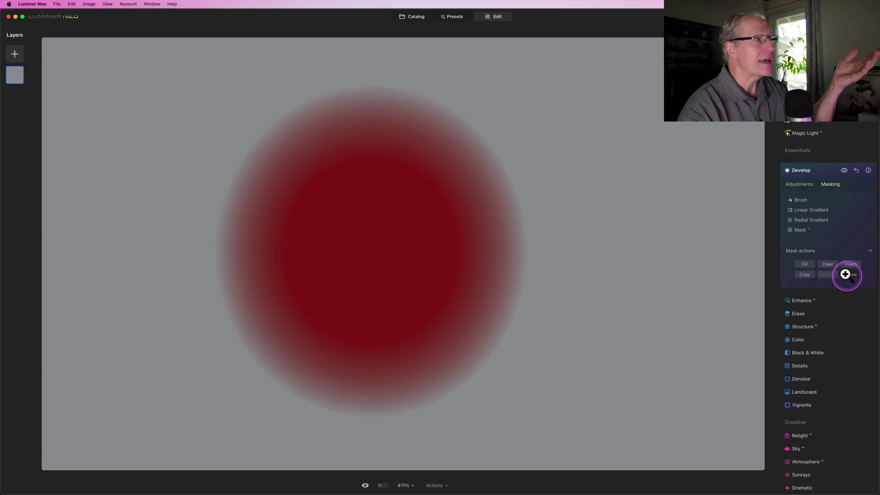
left_click(846, 274)
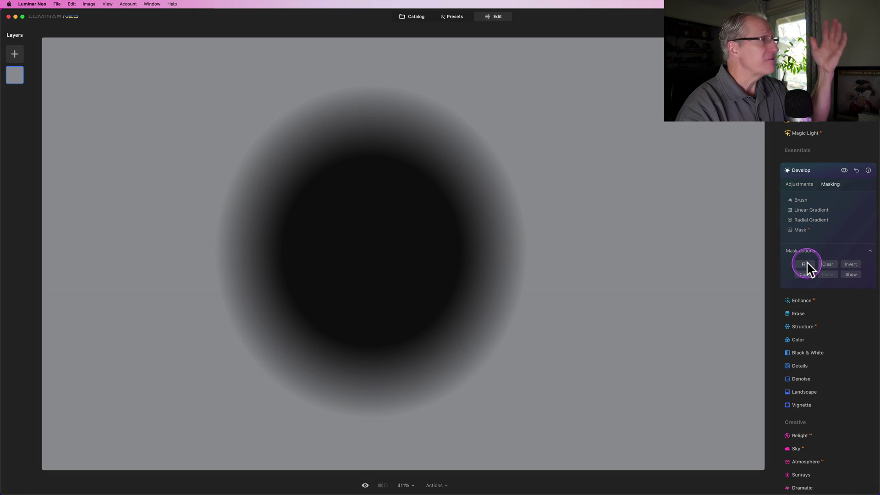
- Invert the radial mask and invert it back to its original coverage
left_click(850, 264)
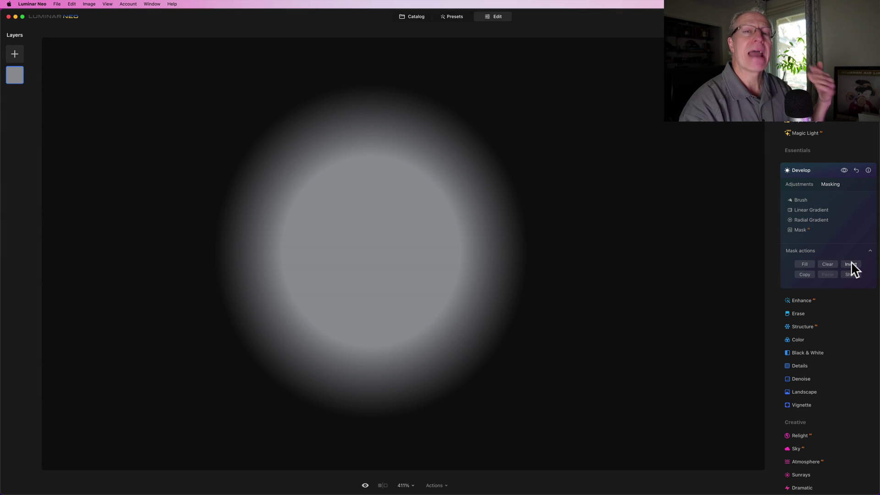
left_click(851, 264)
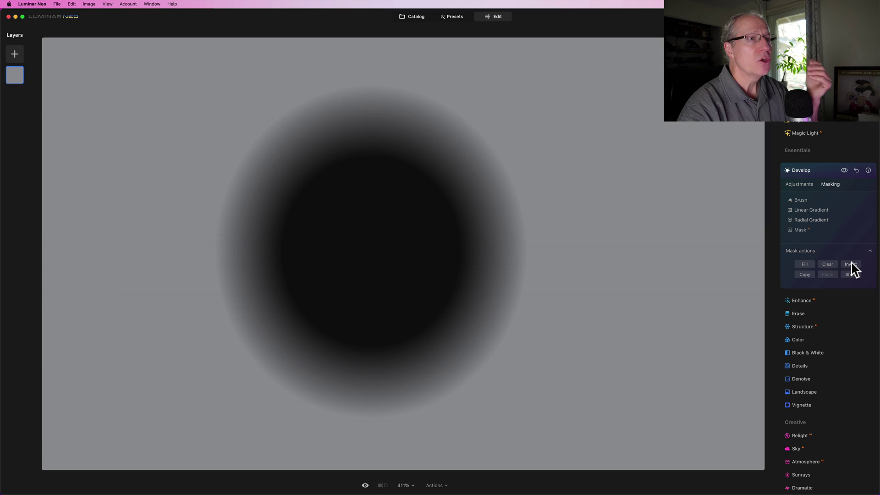
left_click(812, 251)
left_click(807, 228)
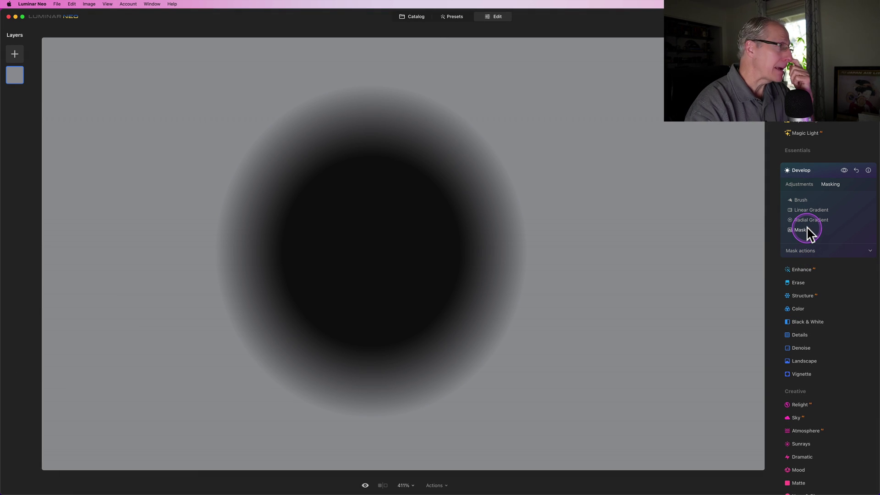
left_click(832, 172)
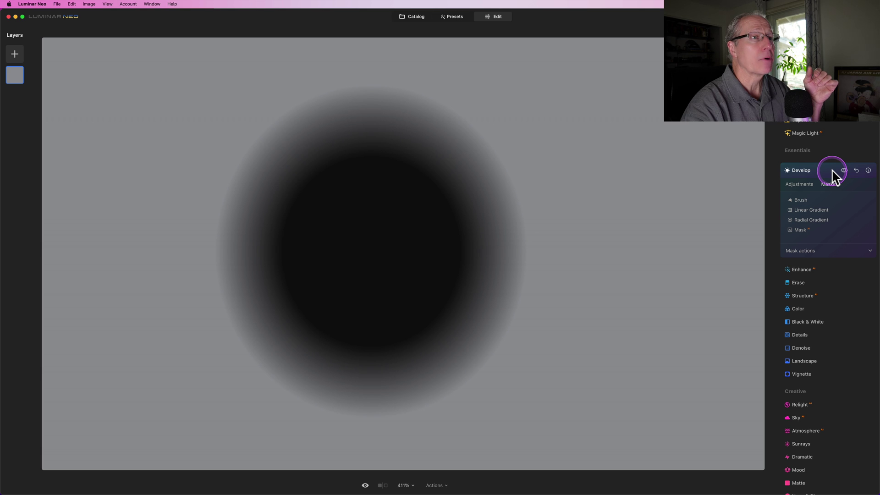
left_click(546, 141)
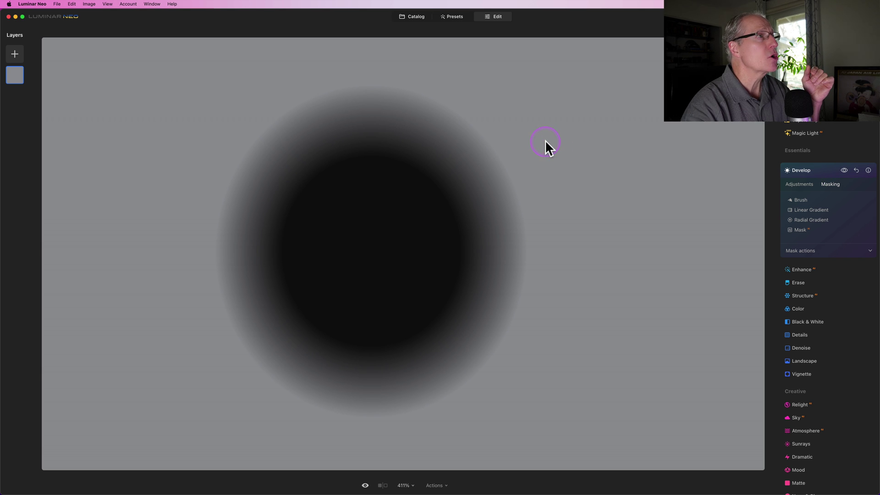
- Open the mountain landscape photo from the Maskdemo folder for editing and compare it with its original version
left_click(415, 18)
left_click(261, 91)
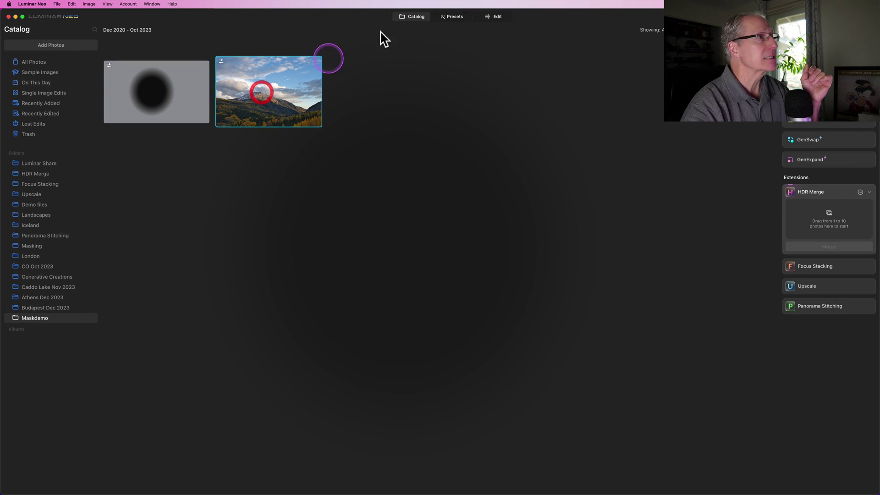
left_click(501, 18)
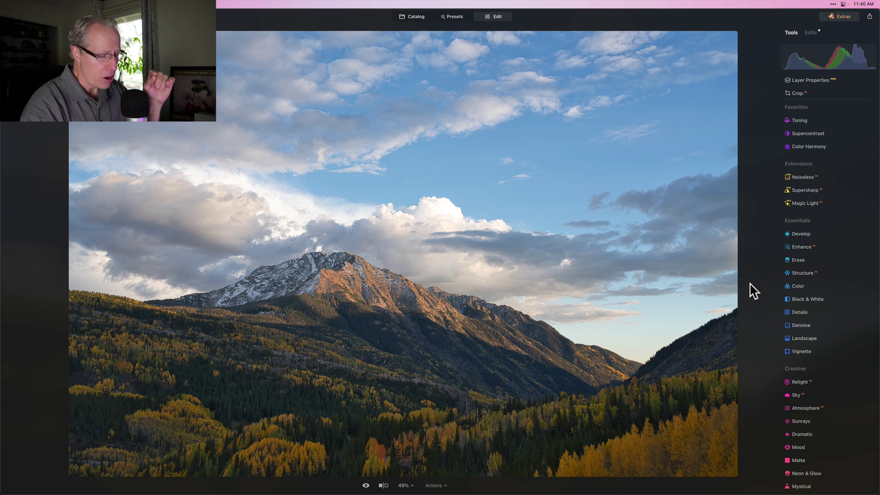
key("backslash")
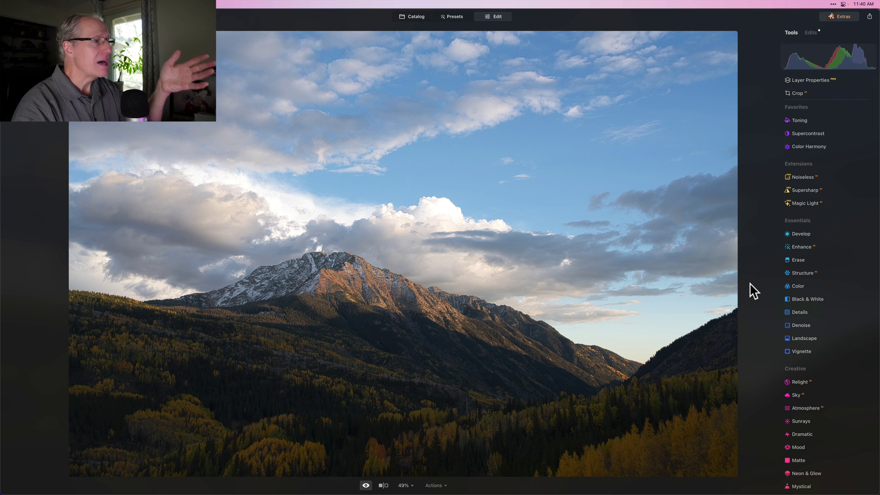
key("backslash")
- Open the Develop masking brush in paint mode and set its size to 76 and strength to 65
left_click(789, 262)
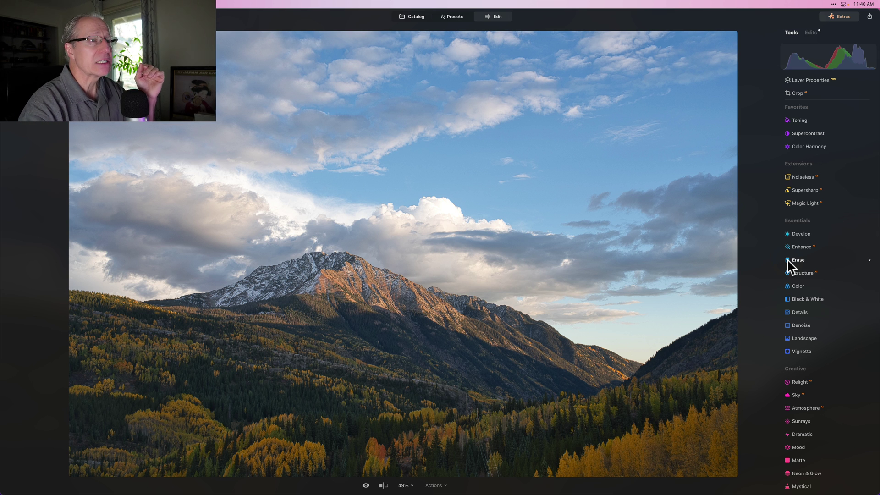
scroll(790, 264, "down", 3)
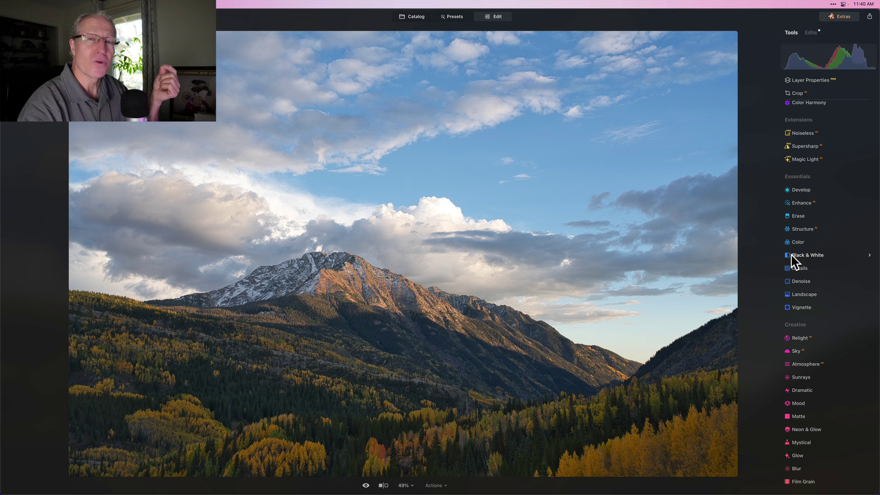
left_click(801, 190)
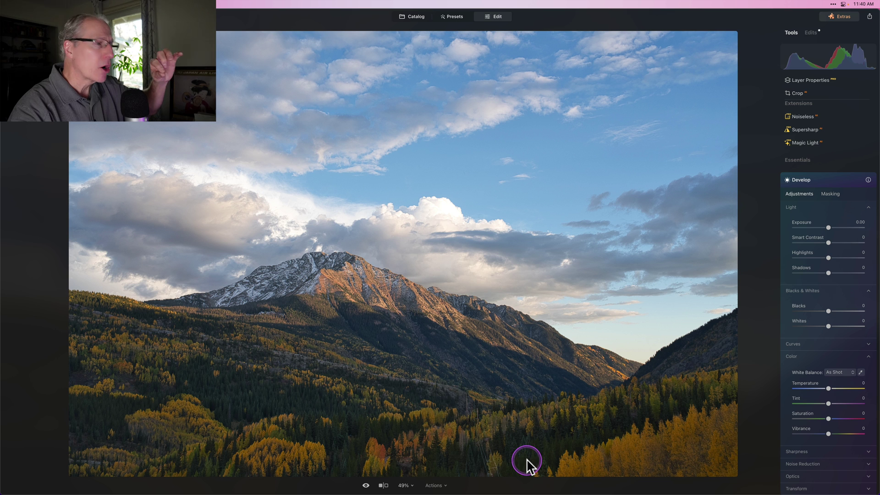
left_click(833, 194)
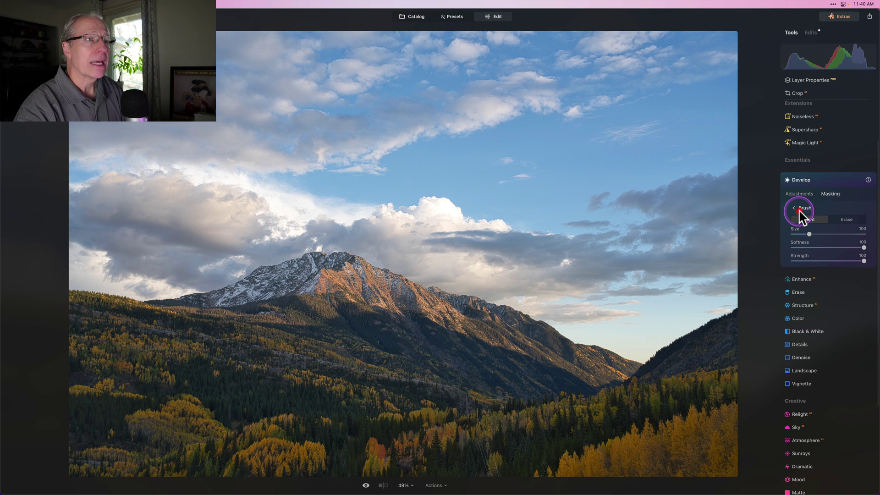
left_click(800, 212)
left_click_drag(863, 261, 841, 261)
left_click(866, 250)
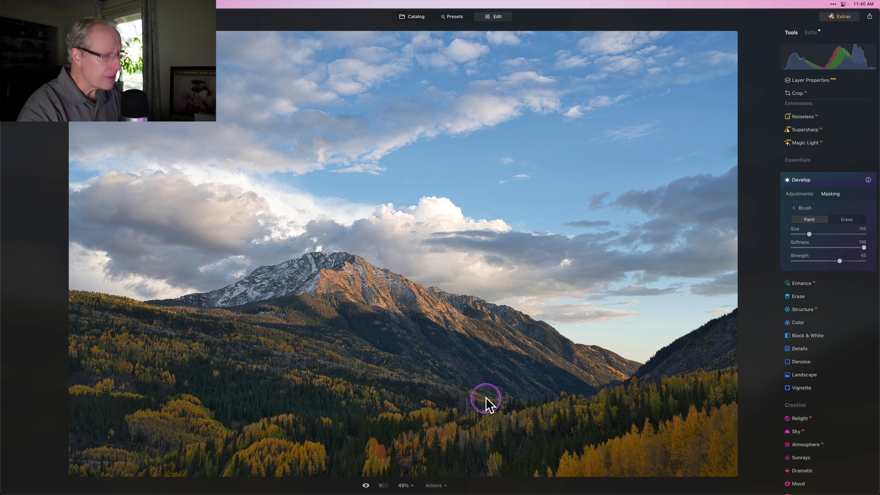
key("bracketleft")
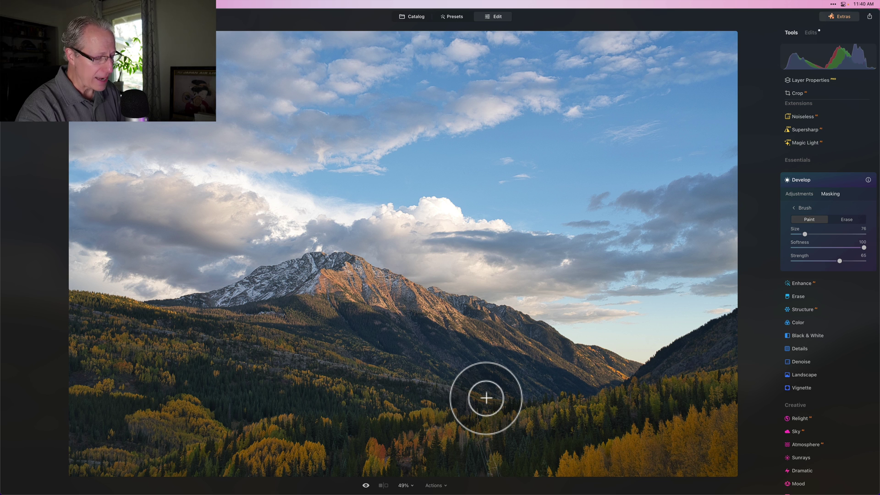
- Paint the mask over the dark evergreens across the lower forest, leaving out most of the bright yellow aspens
mouse_move(486, 398)
left_mouse_down()
mouse_move(502, 467)
mouse_move(506, 430)
mouse_move(509, 444)
mouse_move(576, 436)
mouse_move(707, 397)
mouse_move(591, 418)
mouse_move(528, 446)
mouse_move(550, 454)
mouse_move(546, 464)
mouse_move(474, 444)
mouse_move(436, 456)
mouse_move(423, 474)
mouse_move(531, 475)
mouse_move(451, 465)
mouse_move(381, 474)
mouse_move(340, 463)
mouse_move(374, 428)
mouse_move(407, 426)
mouse_move(331, 422)
mouse_move(302, 434)
mouse_move(331, 424)
mouse_move(320, 397)
mouse_move(225, 366)
mouse_move(184, 366)
mouse_move(242, 423)
mouse_move(267, 408)
mouse_move(297, 406)
mouse_move(213, 380)
mouse_move(231, 395)
mouse_move(320, 412)
mouse_move(341, 443)
mouse_move(335, 471)
mouse_move(350, 425)
mouse_move(332, 406)
mouse_move(391, 410)
left_mouse_up()
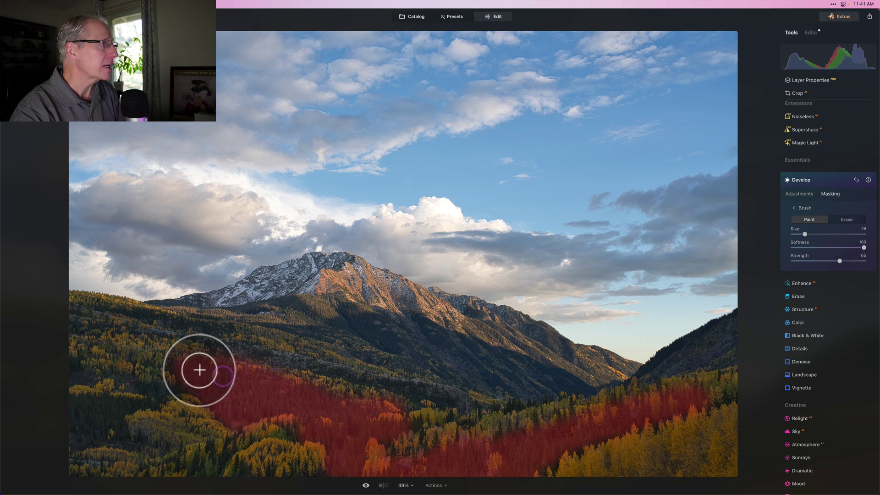
mouse_move(124, 382)
left_mouse_down()
mouse_move(142, 407)
mouse_move(90, 407)
mouse_move(74, 425)
mouse_move(118, 443)
mouse_move(89, 425)
mouse_move(59, 436)
mouse_move(137, 472)
left_mouse_up()
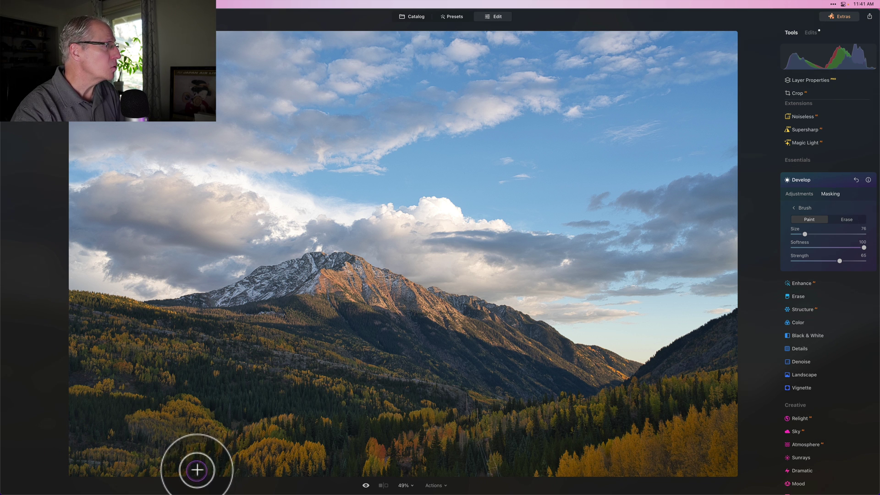
mouse_move(208, 469)
left_mouse_down()
mouse_move(229, 450)
mouse_move(202, 466)
mouse_move(240, 470)
left_mouse_up()
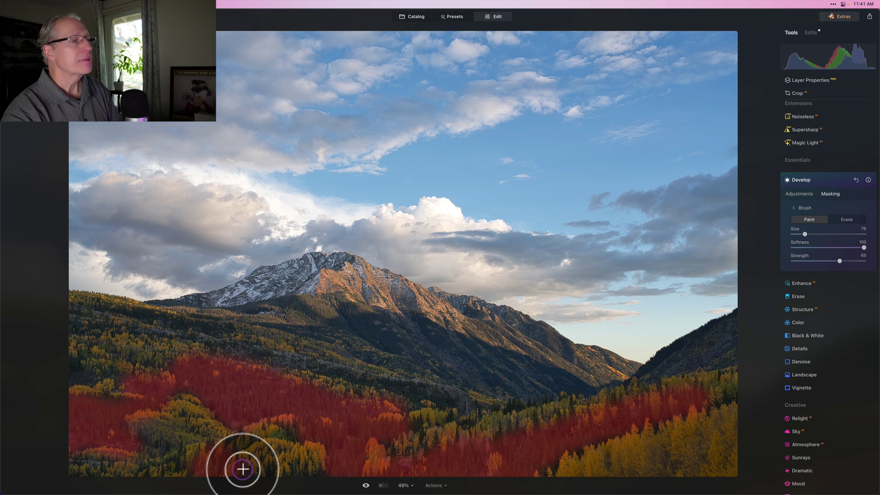
left_click(573, 342)
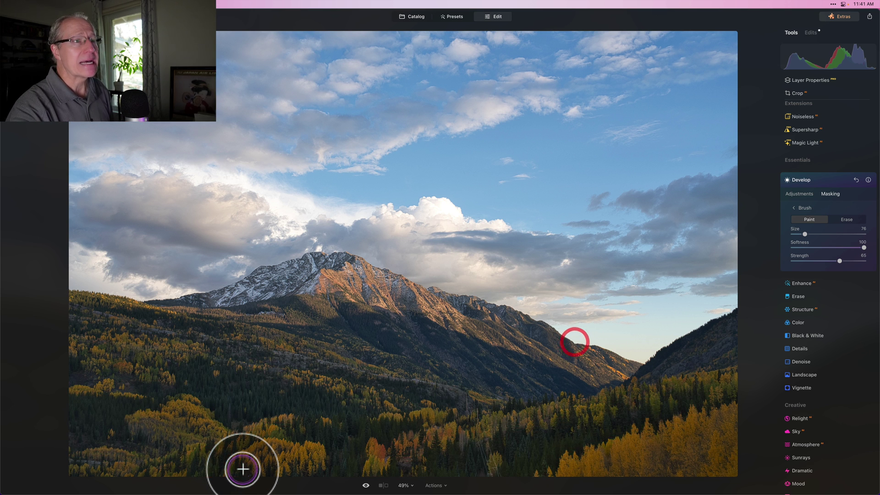
- Lower the exposure of the masked evergreens to -0.85 and compare the result with the view before the adjustment
left_click(802, 196)
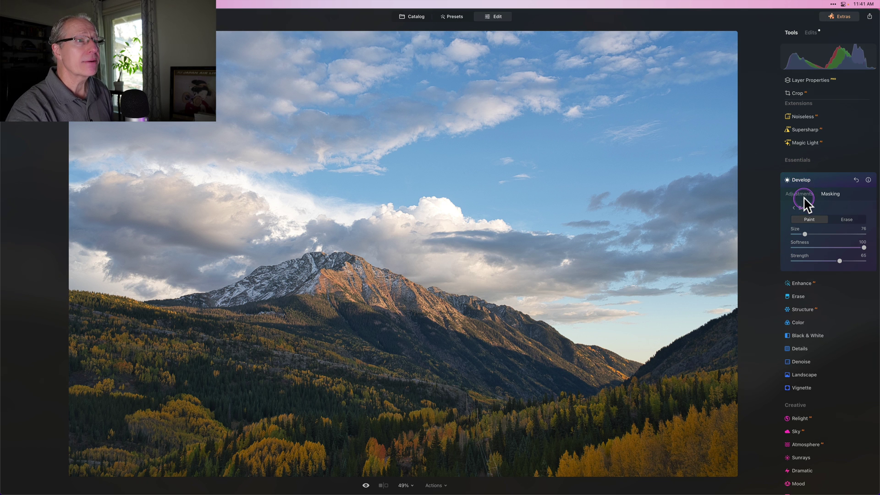
left_click_drag(828, 228, 795, 222)
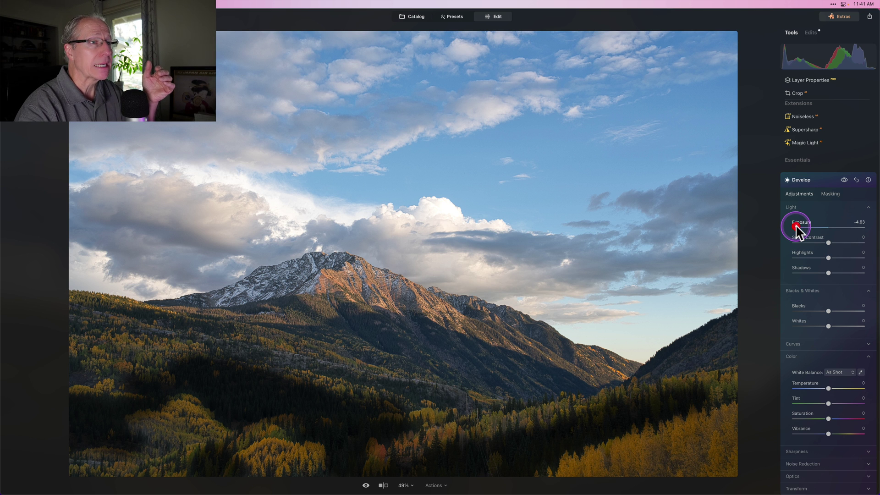
double_click(796, 224)
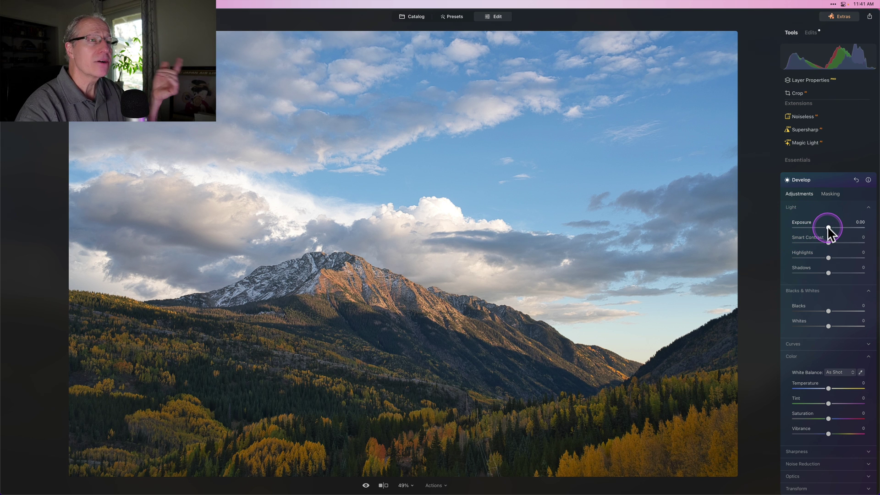
left_click_drag(828, 226, 821, 227)
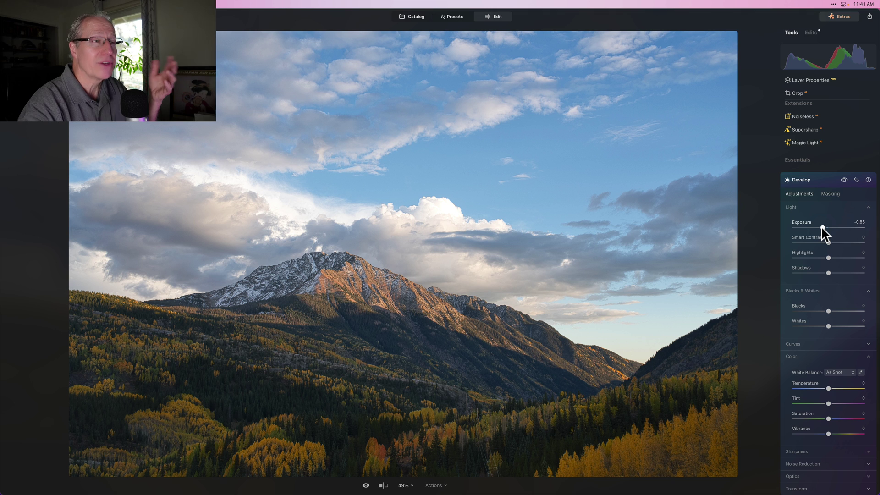
left_click(844, 180)
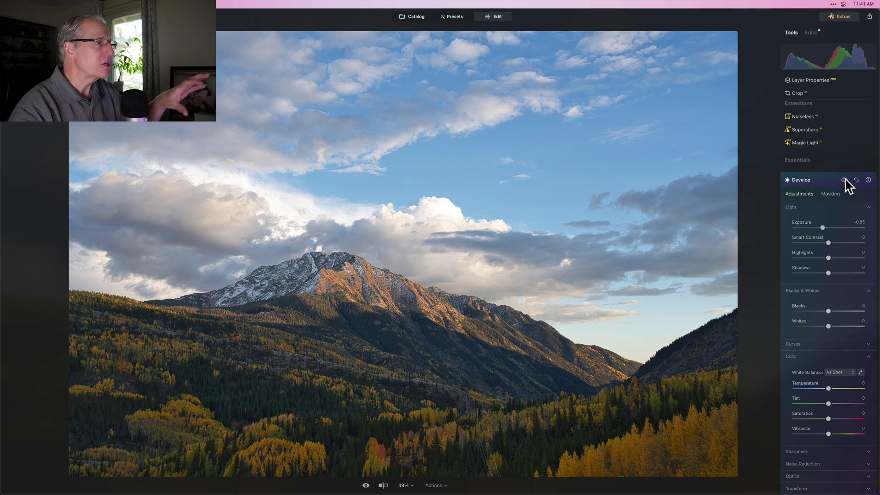
left_click(844, 180)
- Start a fresh Develop adjustment and open its masking brush in paint mode with size 100 and strength 66
left_click(830, 183)
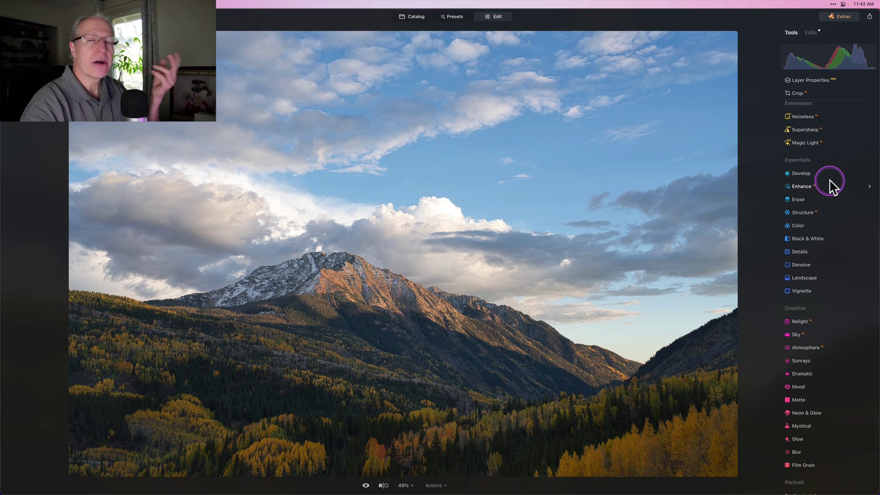
left_click(814, 174)
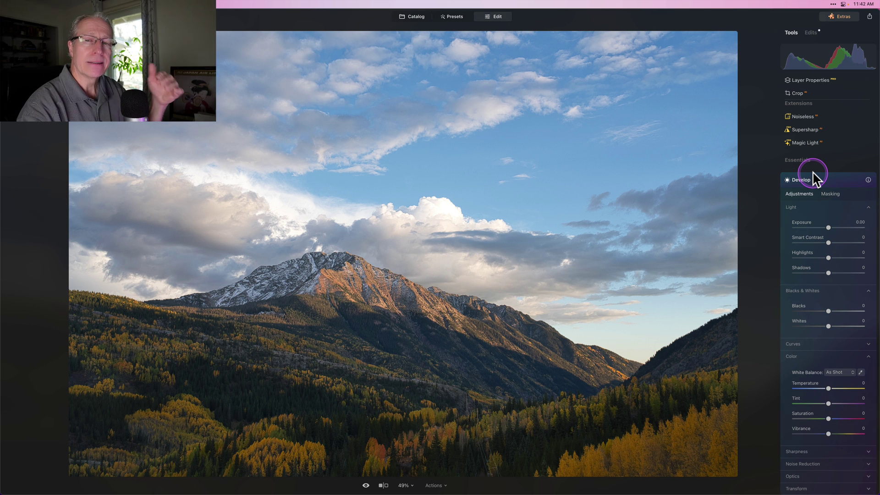
left_click(840, 290)
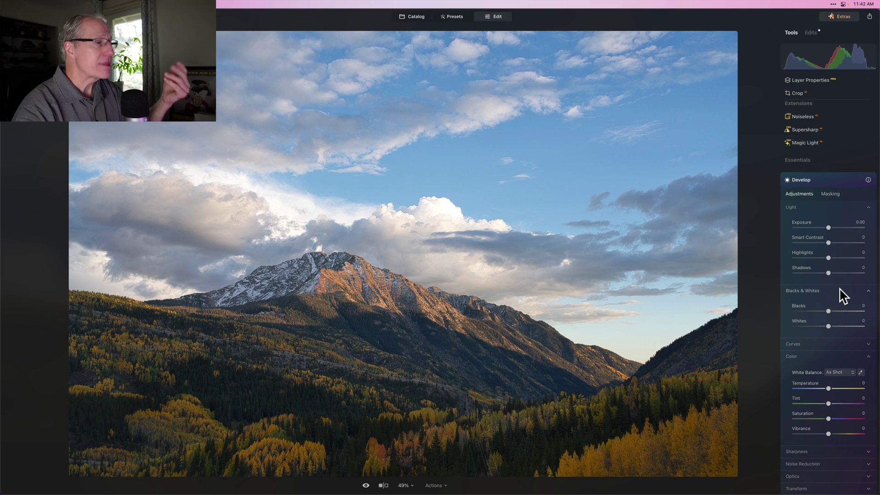
left_click(841, 227)
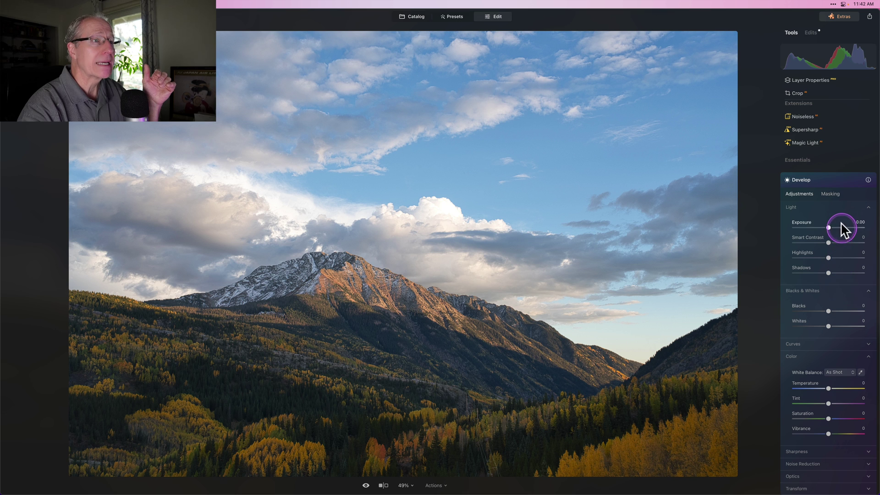
left_click(831, 196)
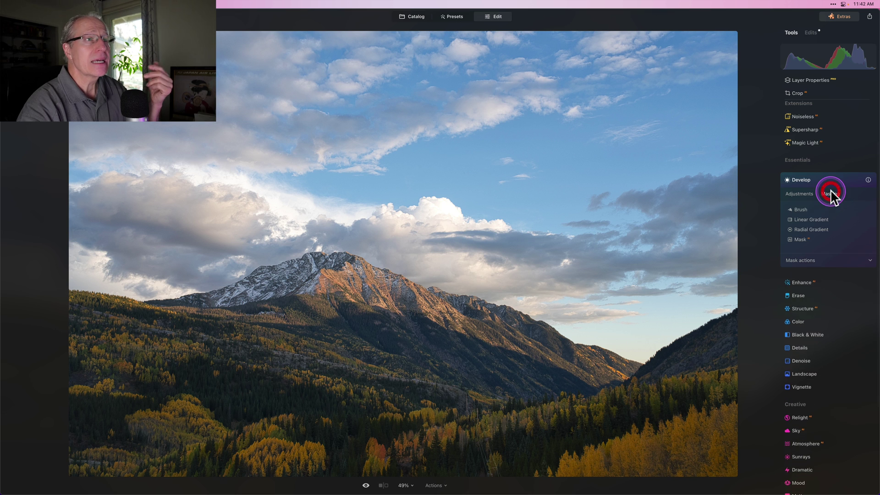
left_click(803, 210)
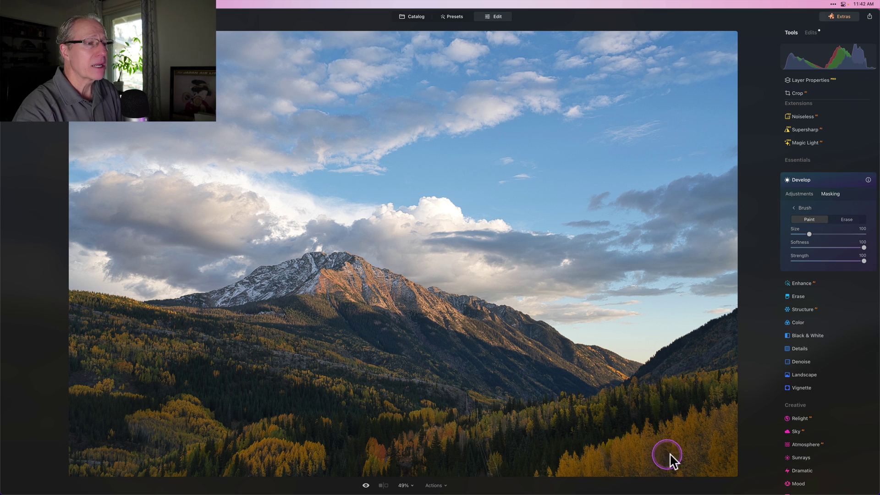
left_click(839, 261)
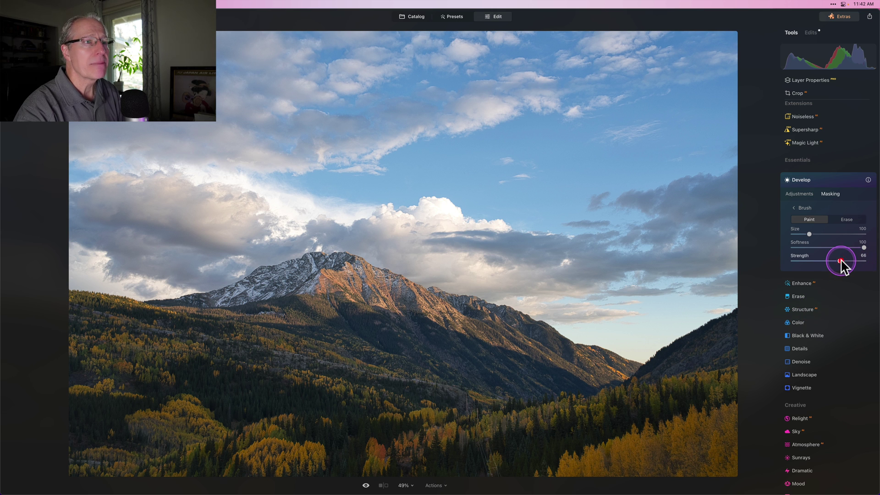
- Paint the mask over the bright yellow and orange aspen groves along the lower edge of the photo
mouse_move(672, 450)
left_mouse_down()
mouse_move(720, 422)
mouse_move(737, 432)
mouse_move(731, 465)
mouse_move(688, 436)
mouse_move(568, 475)
mouse_move(714, 469)
left_mouse_up()
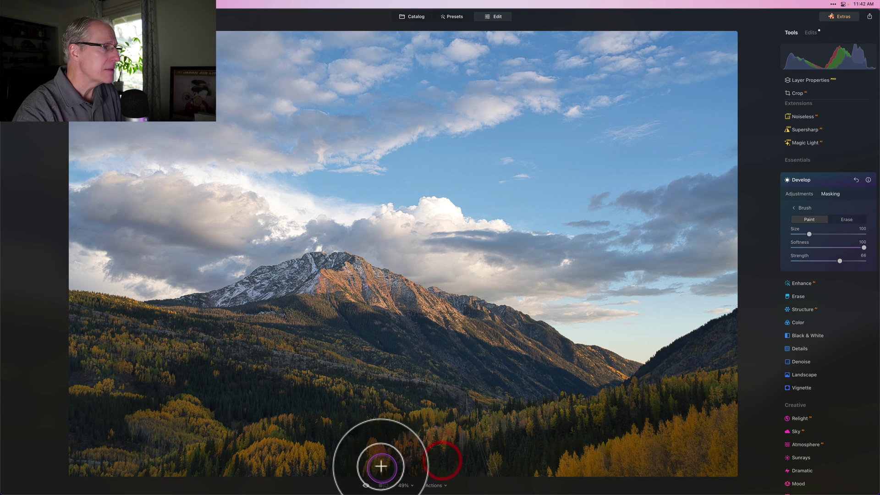
mouse_move(373, 456)
left_mouse_down()
mouse_move(439, 441)
mouse_move(427, 416)
left_mouse_up()
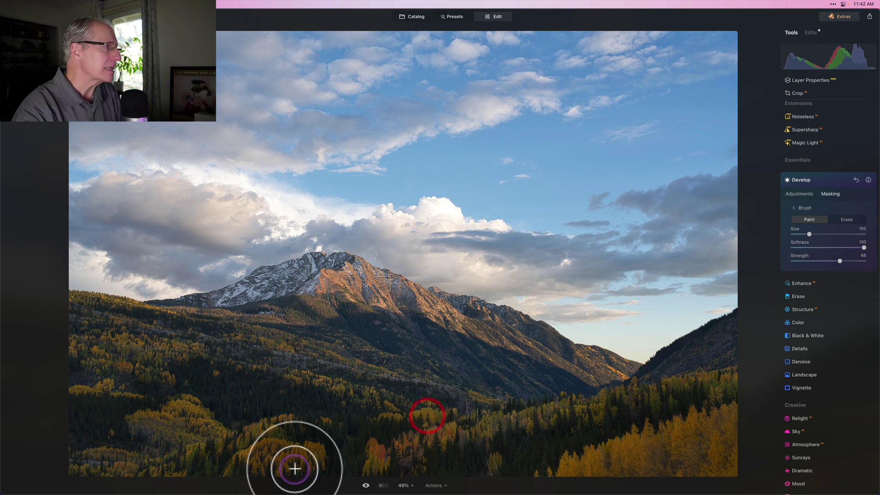
mouse_move(310, 453)
left_mouse_down()
mouse_move(244, 464)
mouse_move(269, 430)
mouse_move(207, 433)
mouse_move(195, 415)
mouse_move(146, 425)
mouse_move(178, 445)
mouse_move(165, 466)
mouse_move(55, 471)
left_mouse_up()
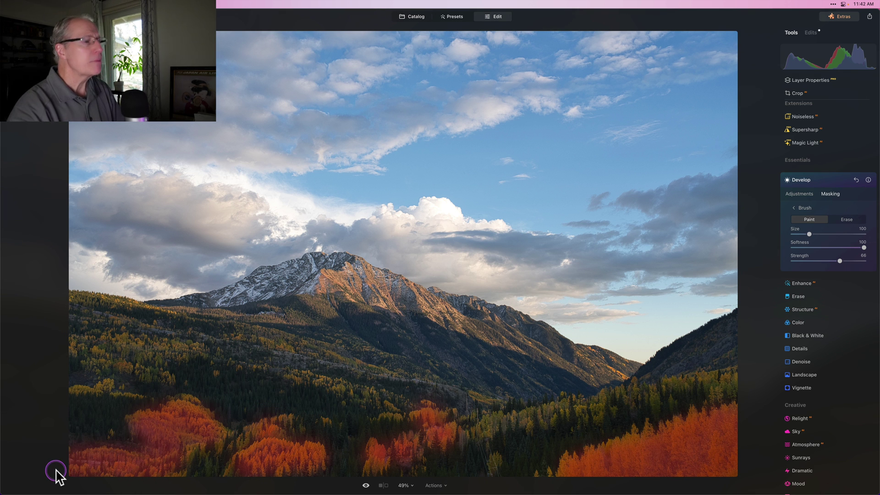
- Raise the exposure of the masked aspens to 0.88, compare before and after, and close the Develop tool
left_click(799, 194)
left_click_drag(829, 230, 835, 227)
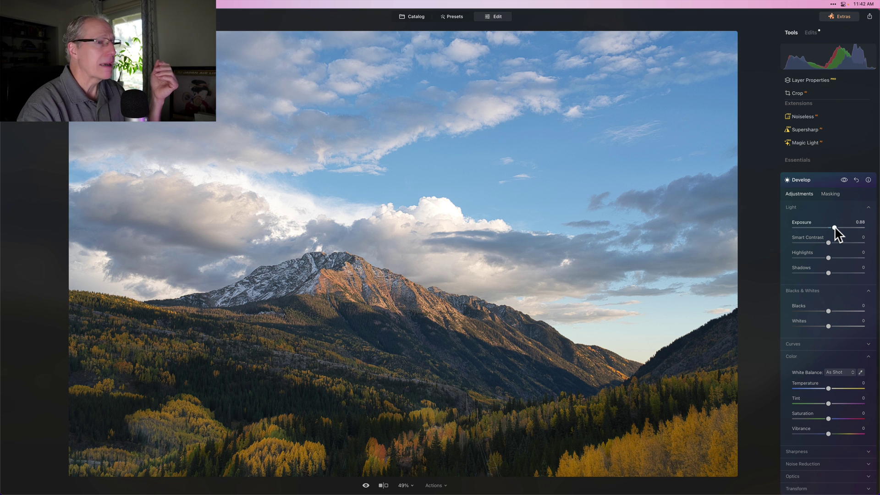
left_click(844, 180)
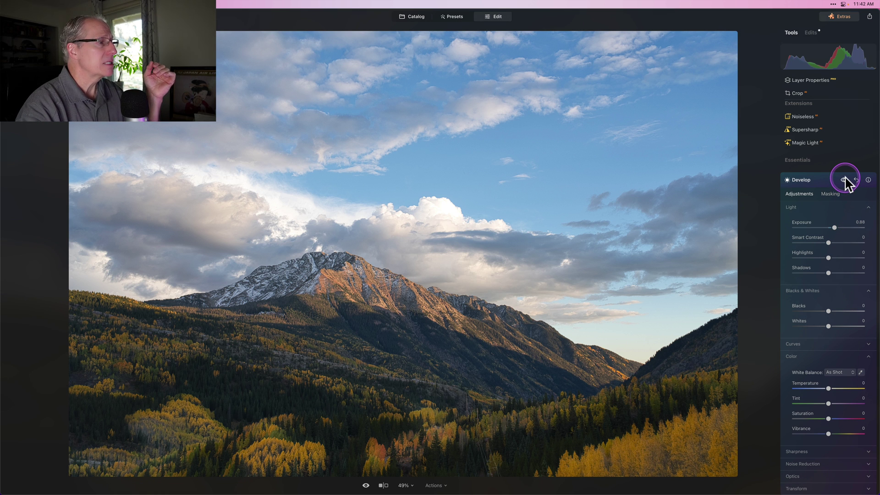
left_click(844, 179)
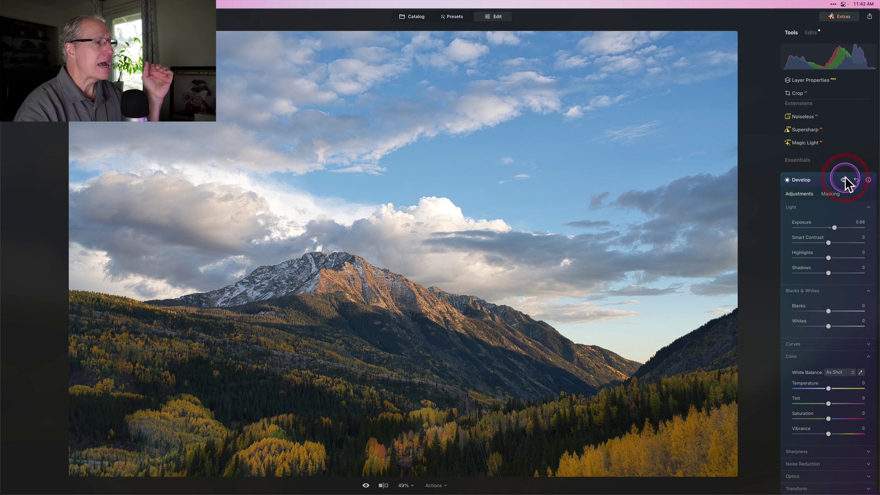
left_click(819, 183)
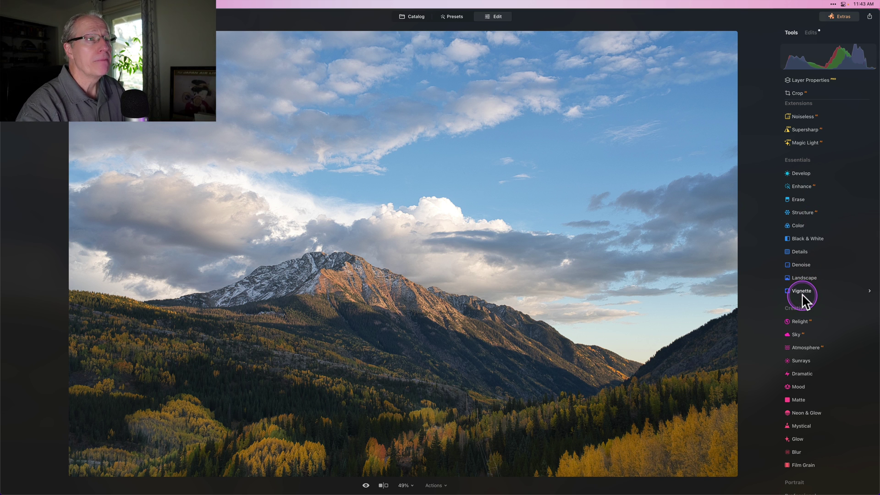
- Add a linear gradient mask to Structure that fully covers the lower forest and fades out upward across the mountain
left_click(810, 213)
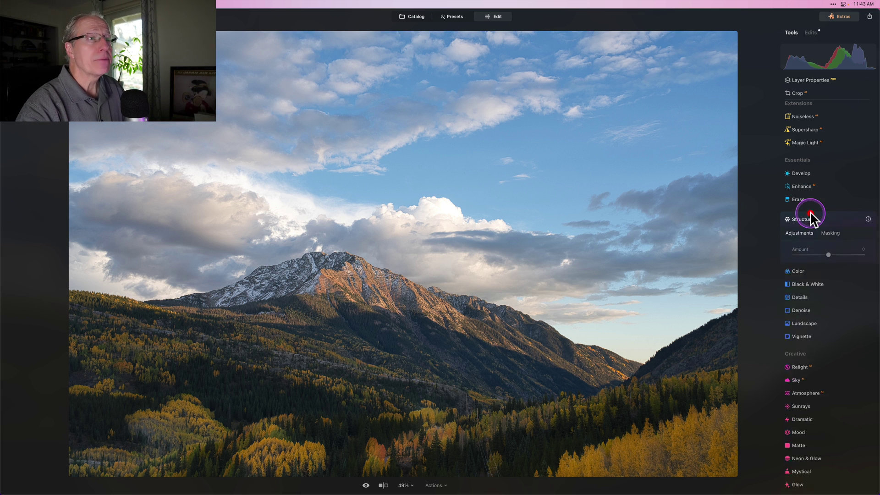
left_click(832, 234)
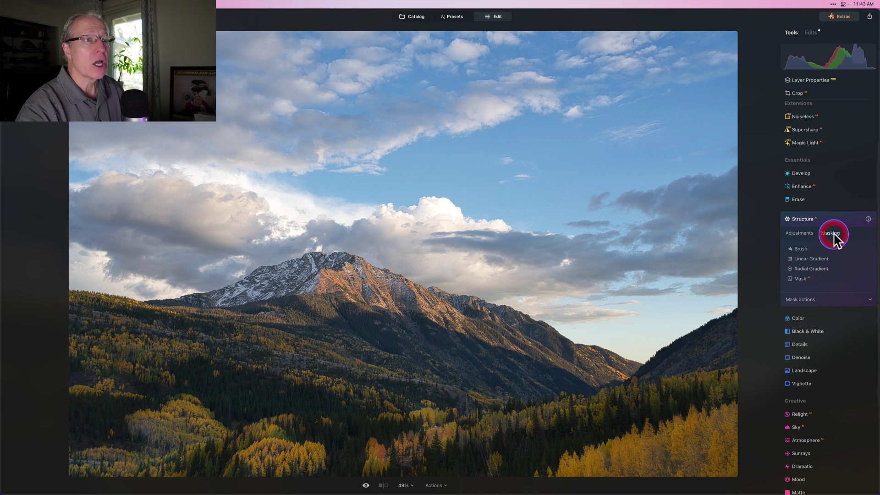
left_click(815, 260)
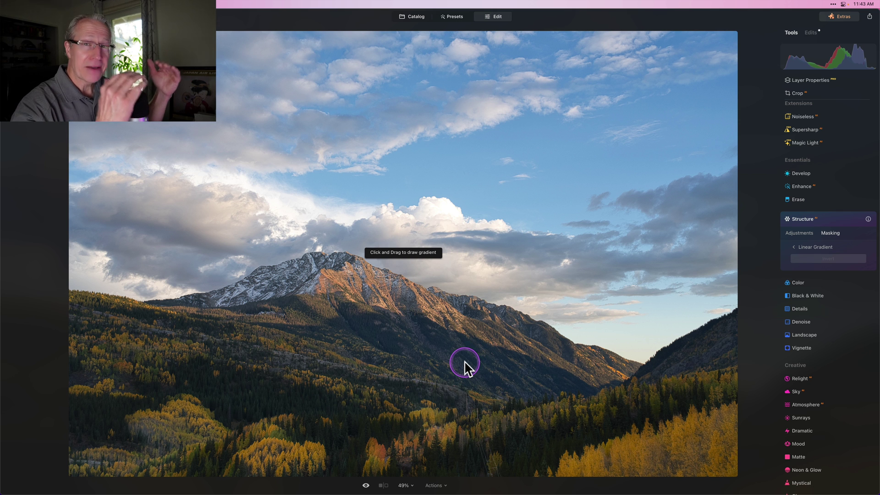
left_click_drag(429, 369, 431, 273)
left_click_drag(428, 318, 426, 347)
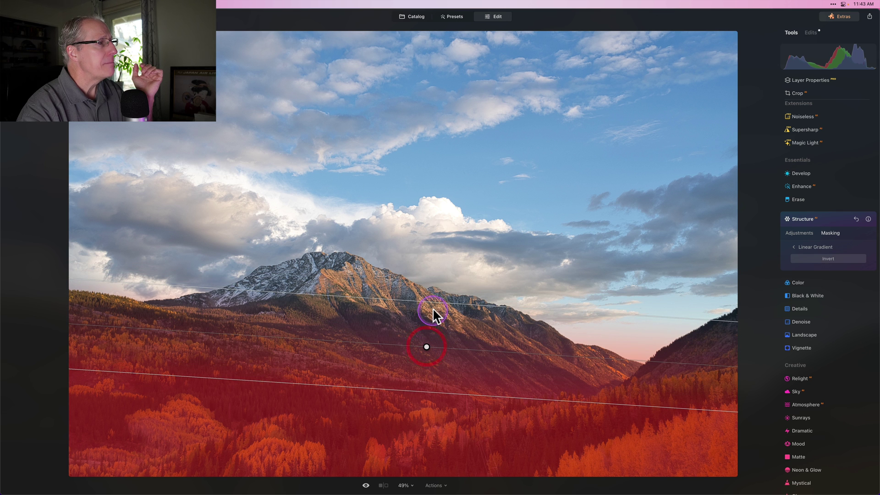
left_click_drag(433, 305, 433, 292)
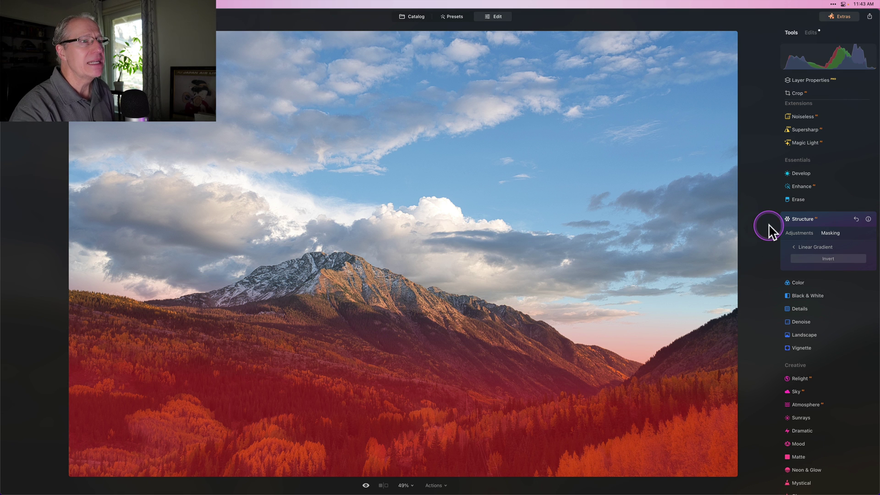
- Set the Structure amount to 34 for the masked foreground
left_click(802, 233)
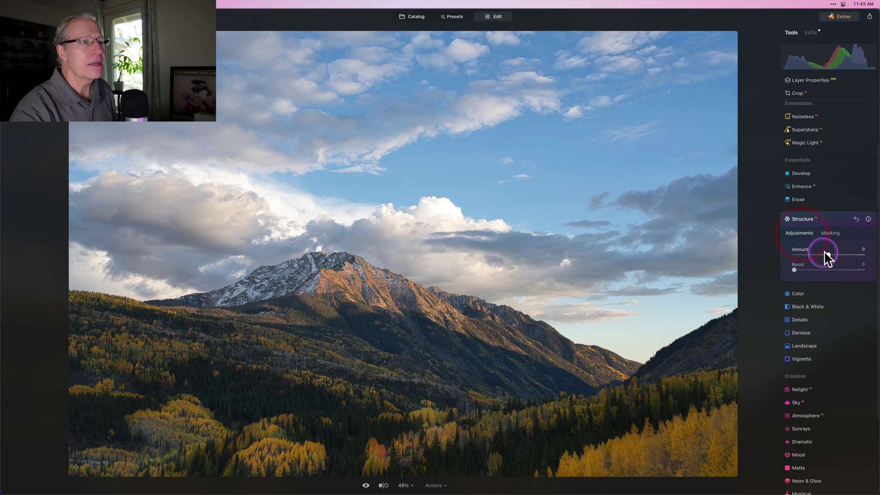
left_click_drag(829, 253, 840, 253)
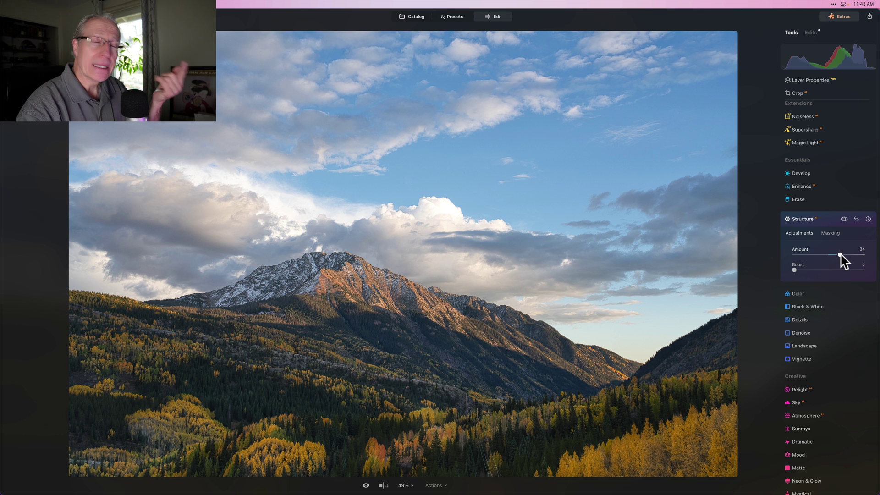
- Use the Structure mask actions to show the gradient mask's overlay and hide it again
left_click(832, 233)
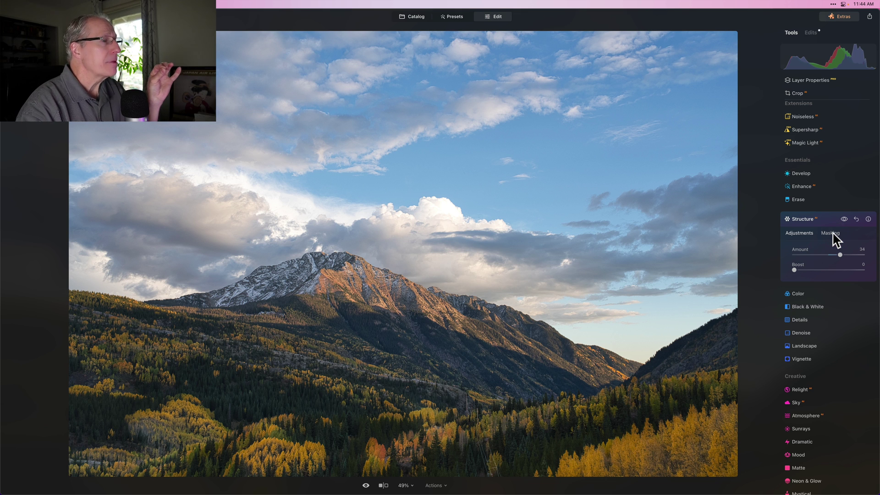
left_click(831, 232)
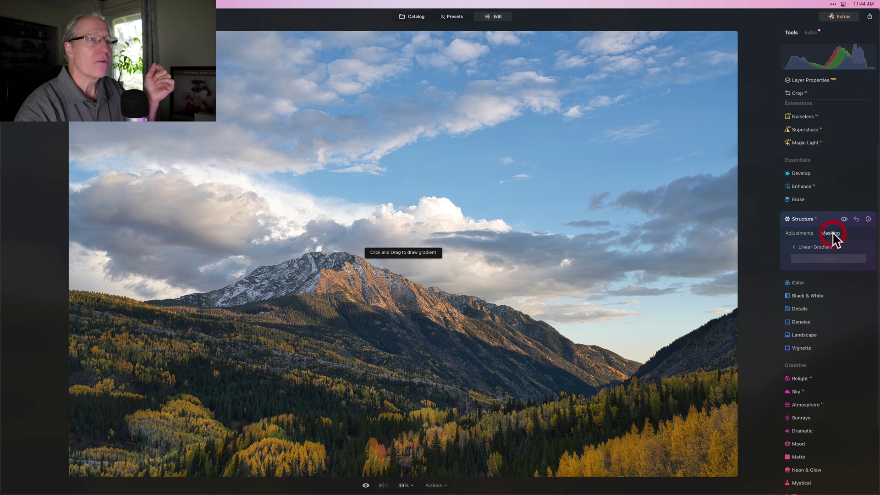
left_click(796, 248)
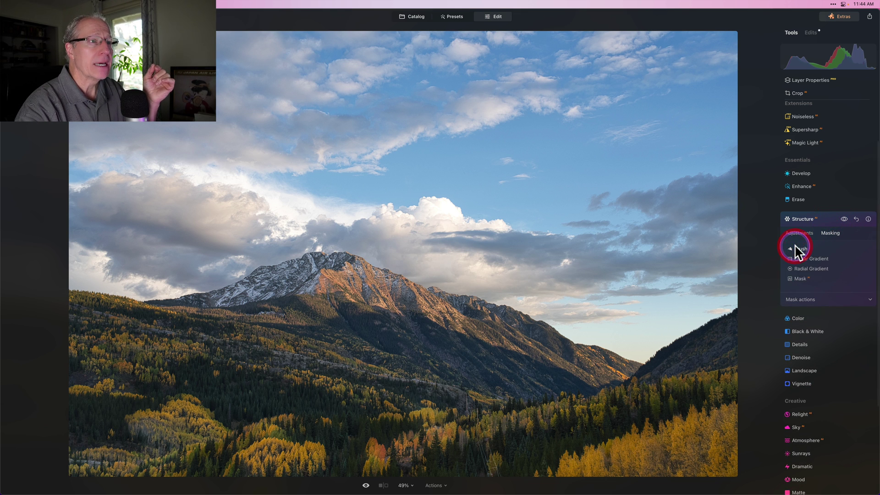
left_click(805, 302)
left_click(852, 324)
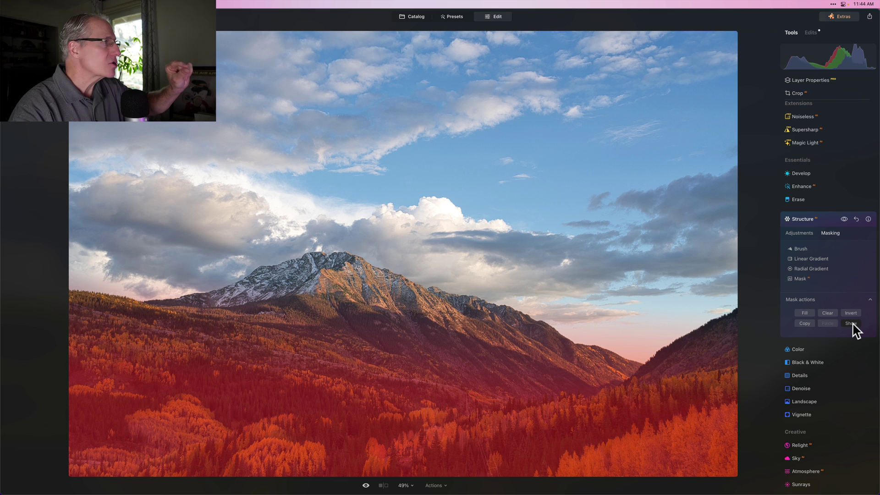
left_click(851, 324)
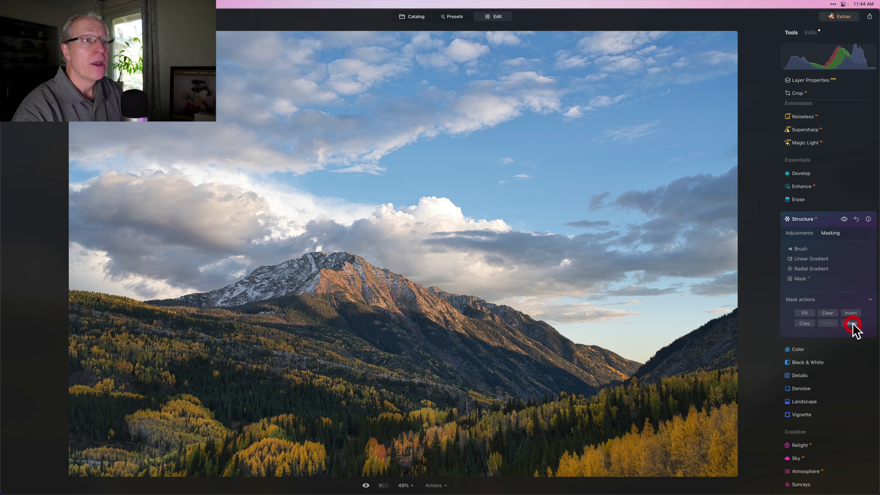
- Paint the mountain into the Structure mask with a soft brush at size 100 and strength 78
left_click(806, 261)
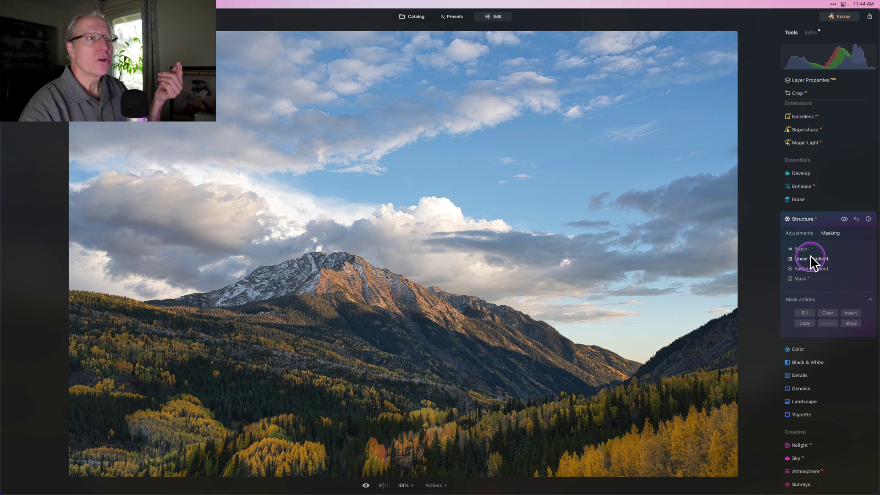
left_click(802, 280)
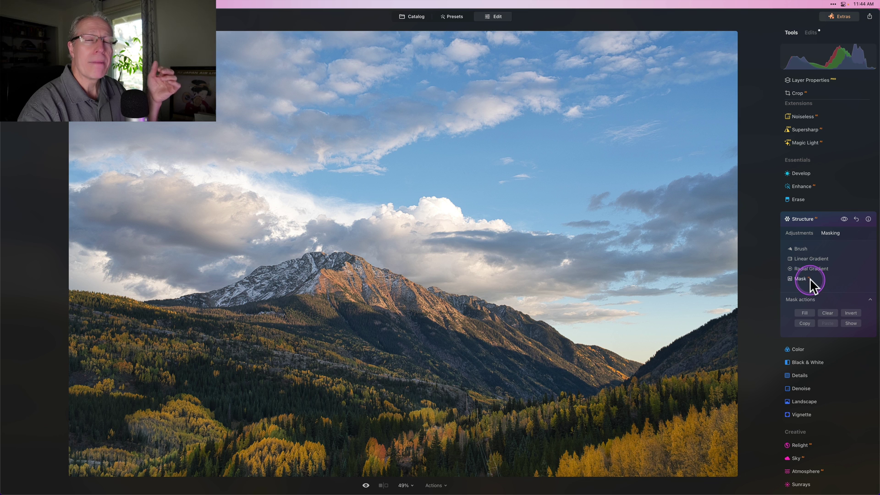
left_click(799, 249)
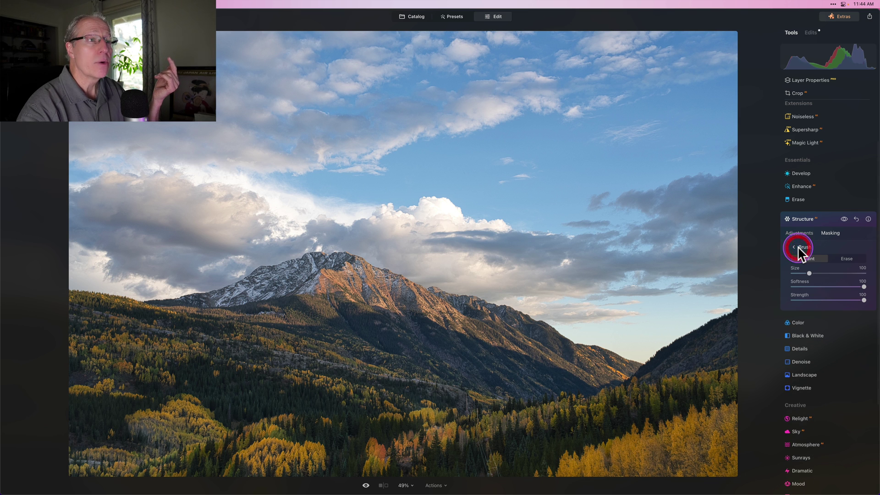
left_click(849, 300)
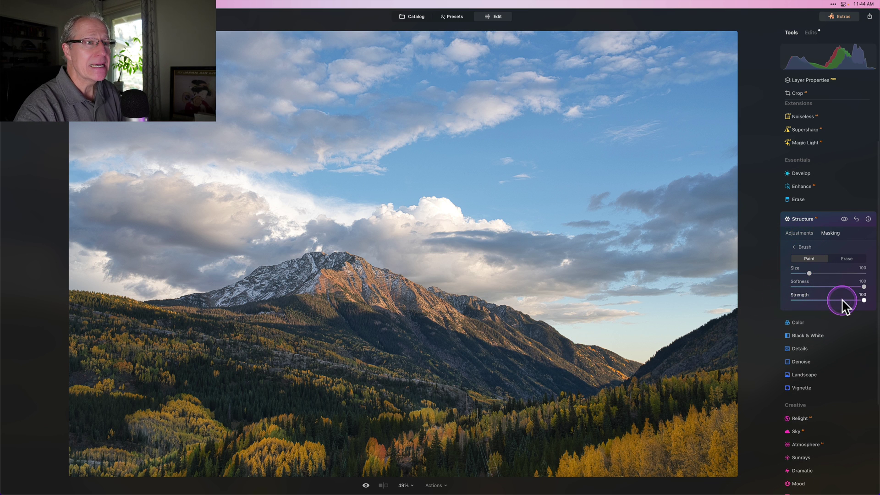
mouse_move(436, 316)
left_mouse_down()
mouse_move(479, 319)
mouse_move(378, 295)
mouse_move(358, 272)
mouse_move(335, 268)
mouse_move(145, 322)
mouse_move(322, 316)
mouse_move(326, 300)
mouse_move(383, 313)
mouse_move(395, 351)
mouse_move(324, 316)
mouse_move(524, 331)
mouse_move(575, 370)
mouse_move(615, 375)
mouse_move(355, 280)
mouse_move(304, 278)
mouse_move(254, 289)
mouse_move(194, 323)
mouse_move(138, 331)
mouse_move(119, 311)
mouse_move(50, 308)
left_mouse_up()
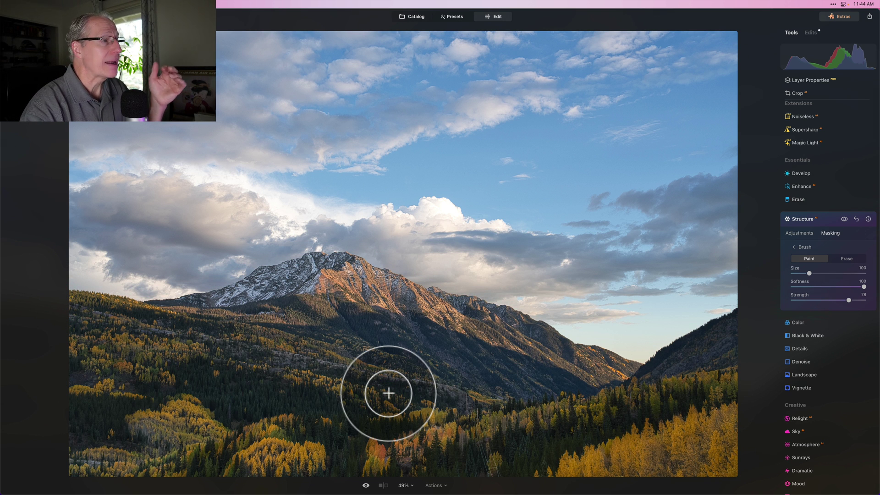
- Show the overlay of the combined gradient and brush mask, and reset the Structure adjustment
left_click(810, 232)
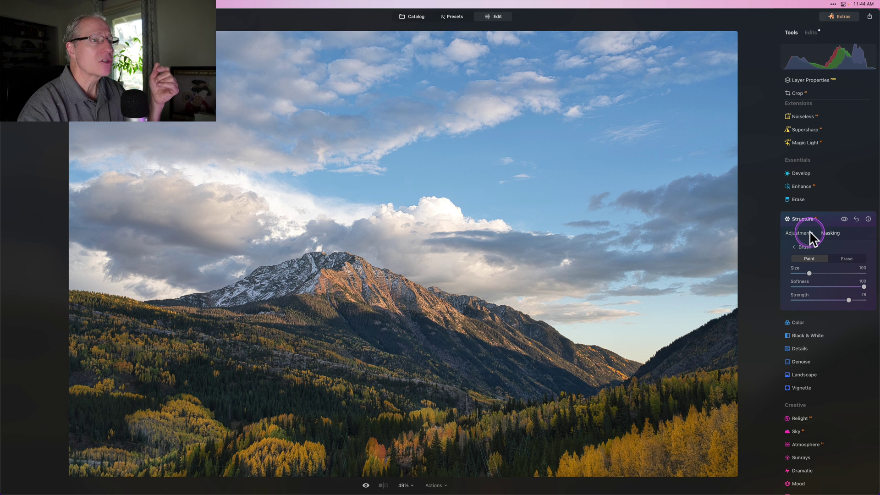
left_click(795, 250)
left_click(800, 299)
left_click(855, 323)
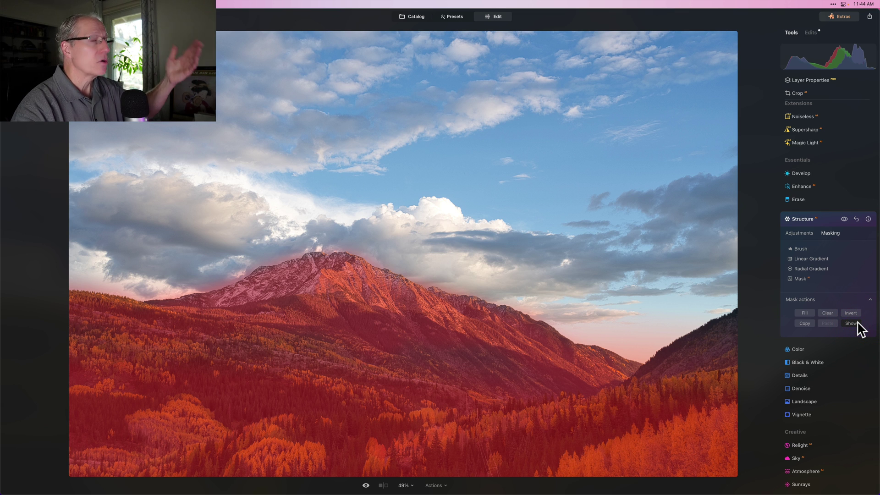
left_click(856, 219)
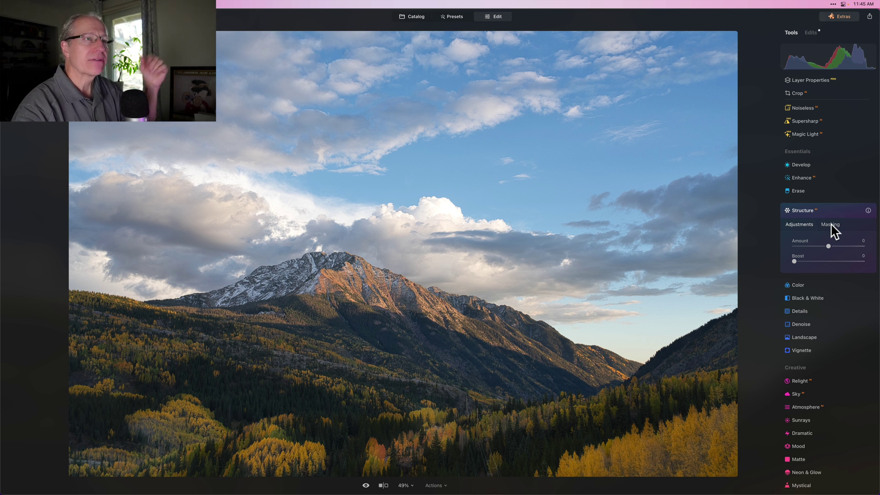
- Create an AI mask for Structure that selects the Flora and Mountains areas
left_click(831, 225)
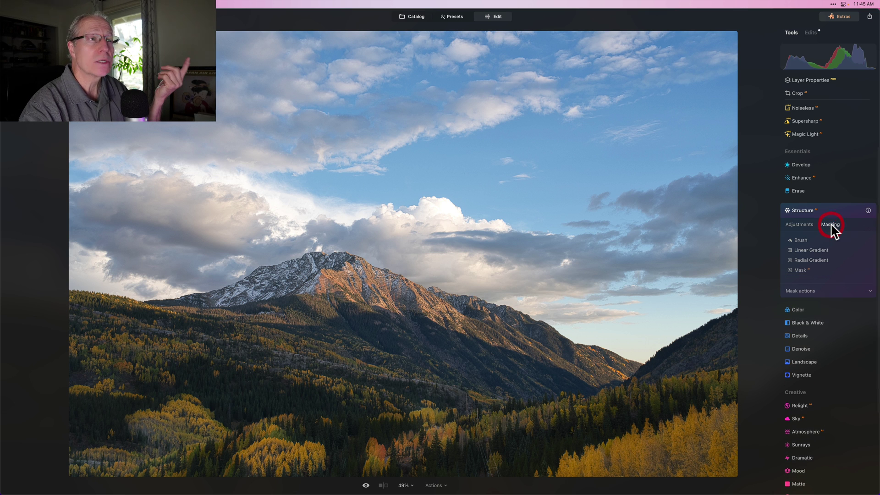
left_click(800, 270)
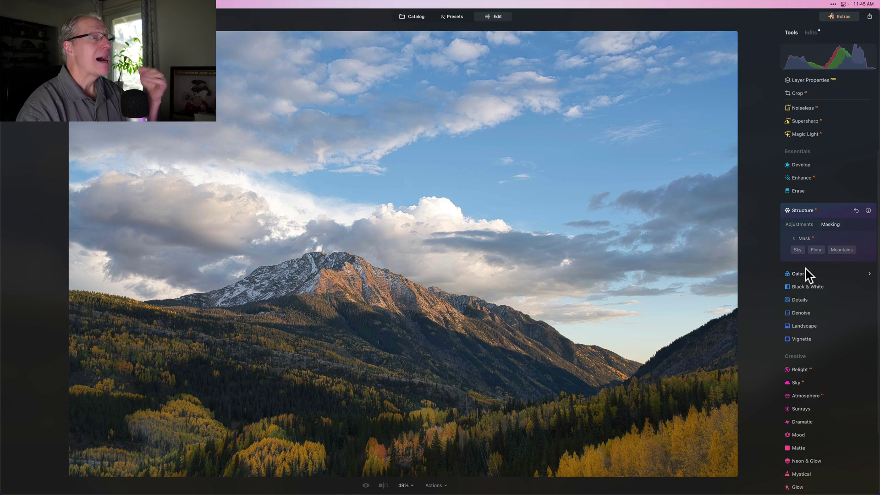
left_click(797, 257)
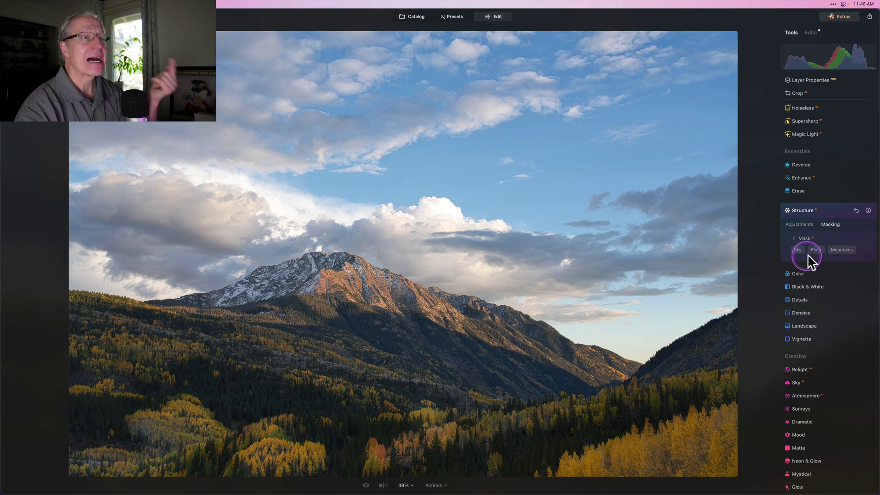
left_click(837, 254)
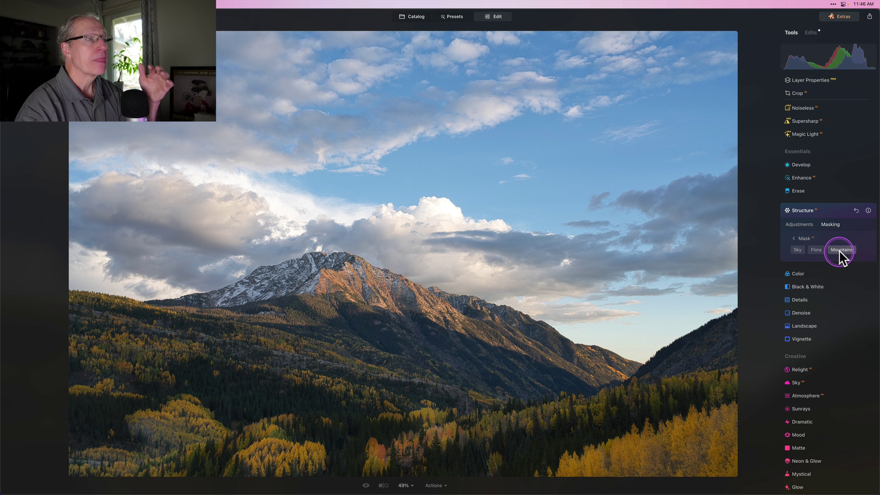
left_click(843, 250)
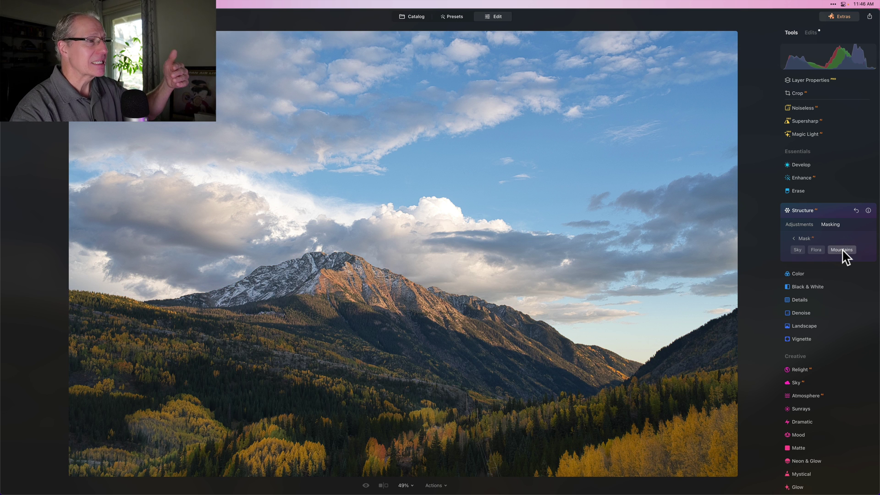
left_click(843, 249)
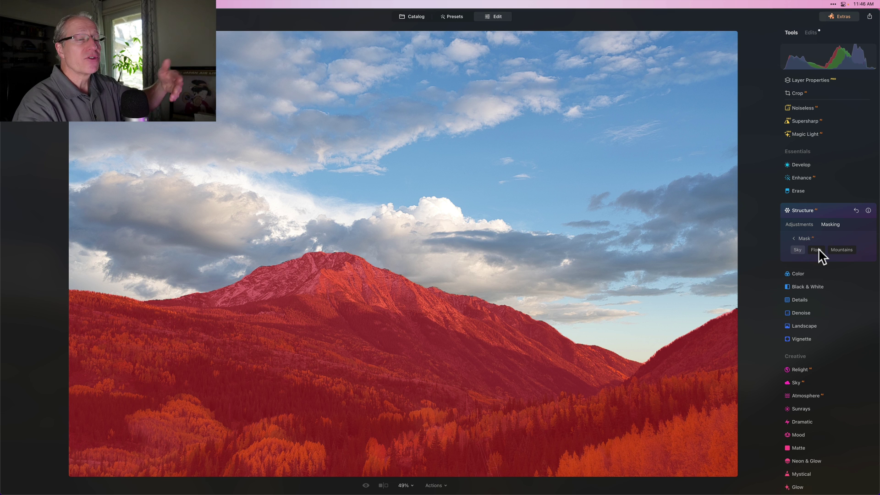
- Set the Structure amount to 31 for the masked flora and mountains and close the tool
left_click(799, 224)
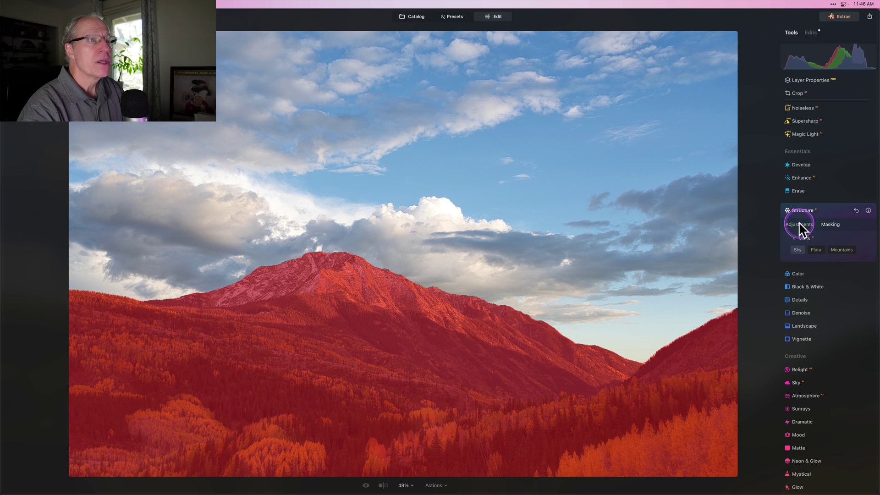
mouse_move(829, 246)
left_mouse_down()
mouse_move(866, 247)
mouse_move(840, 247)
left_mouse_up()
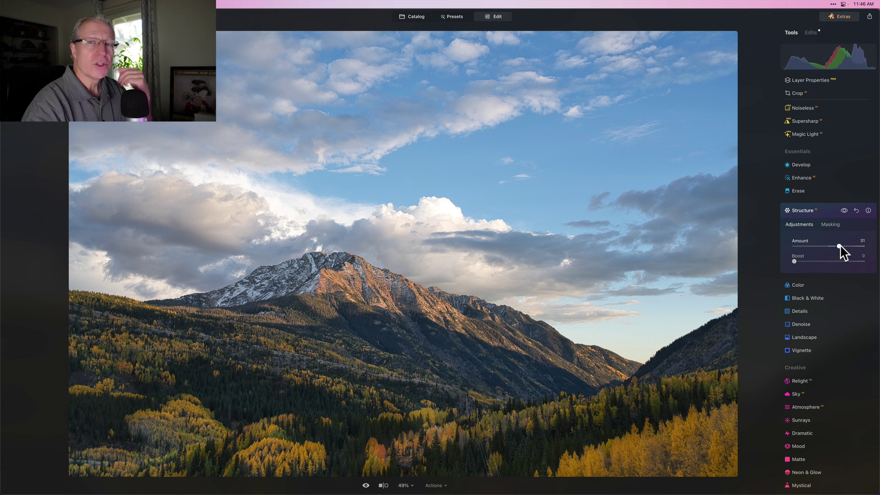
left_click(823, 211)
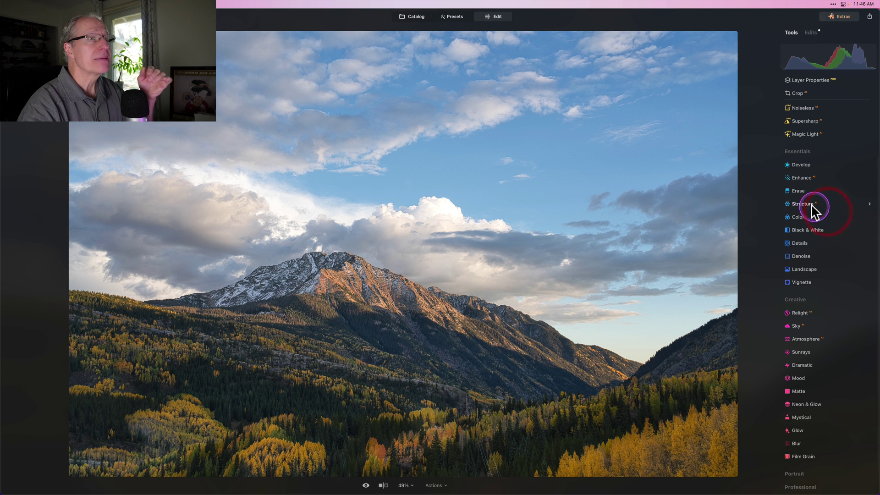
- Start a second Structure adjustment and limit it to the Sky with an AI mask
left_click(810, 205)
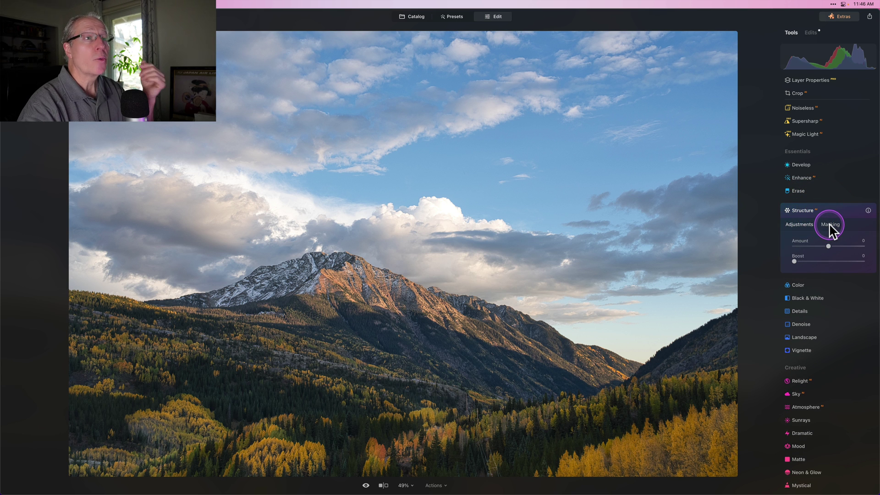
left_click(830, 225)
left_click(806, 271)
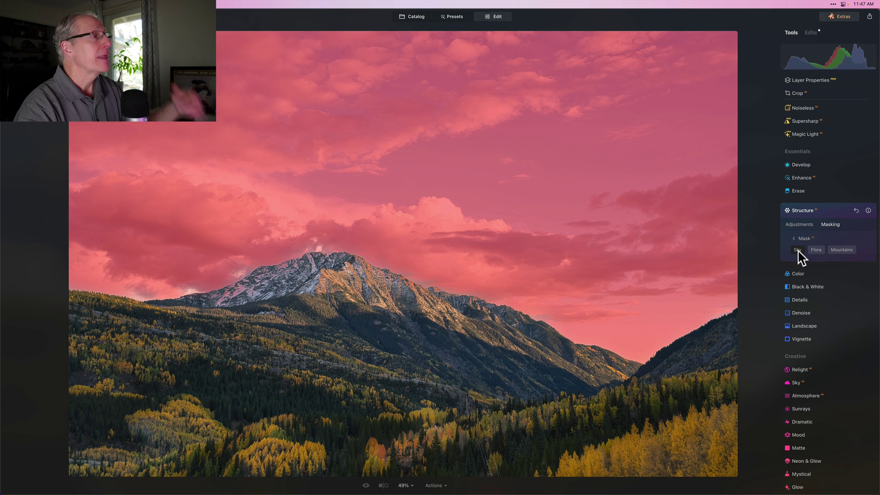
- Set the Structure amount to -37 for the masked sky, compare before and after, and close the tool
left_click(799, 224)
left_click_drag(828, 247, 815, 248)
left_click(845, 211)
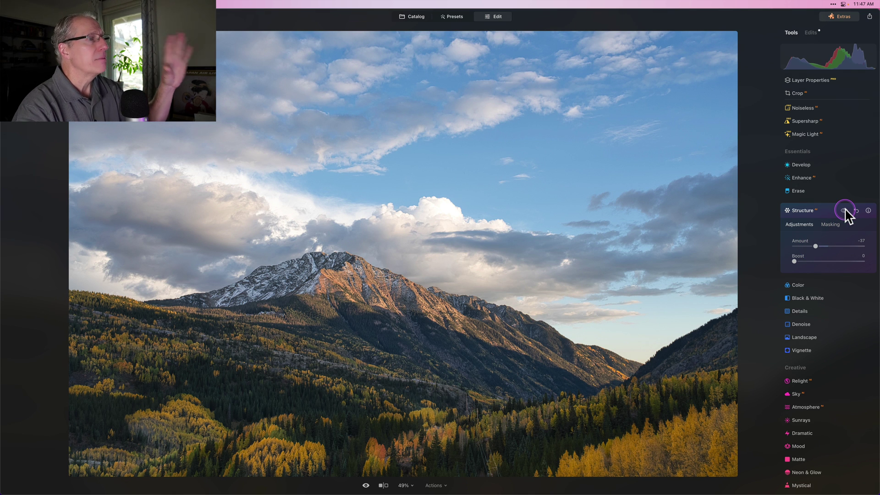
left_click(824, 211)
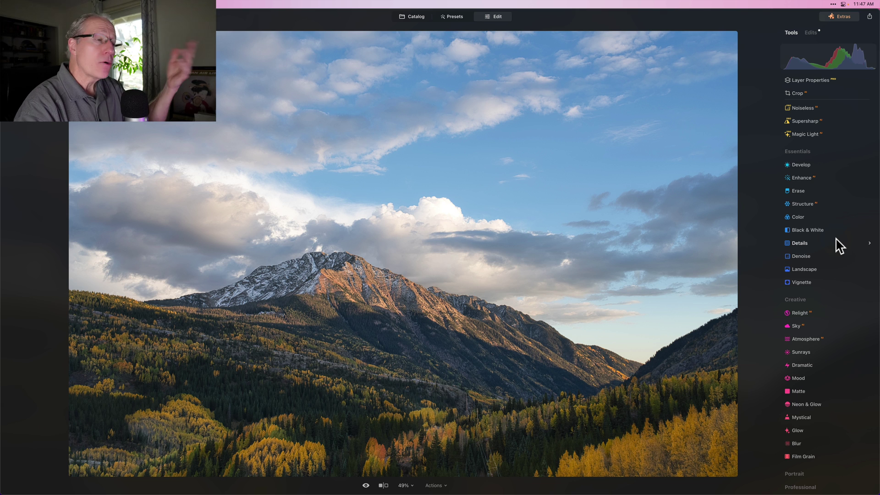
- Start a new Develop adjustment and draw a radial gradient mask over the sunlit mountain face
scroll(837, 244, "up", 2)
left_click(805, 202)
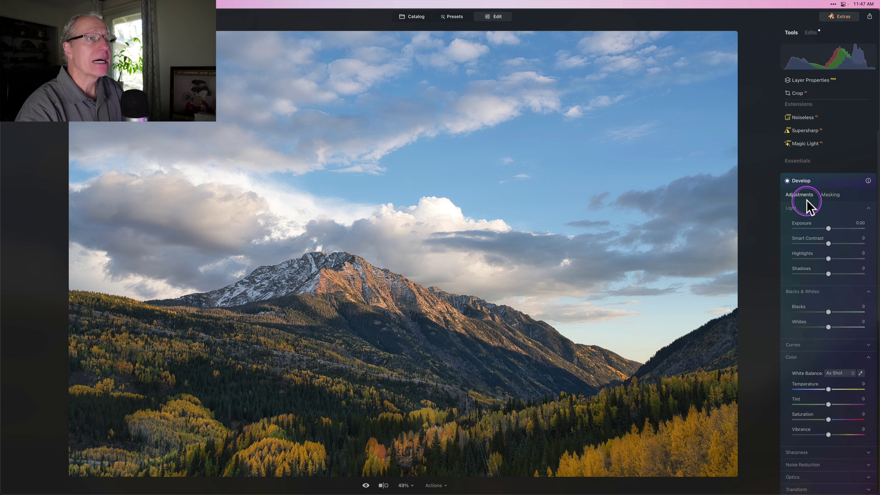
left_click(830, 194)
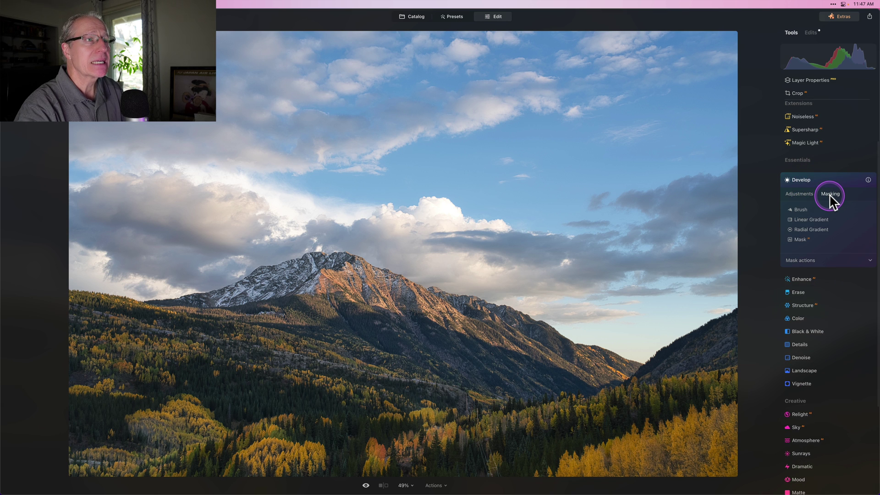
left_click(808, 230)
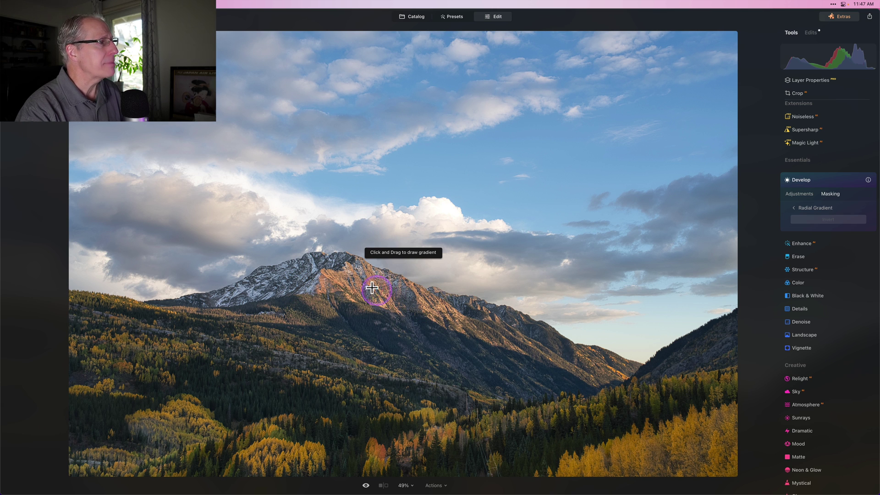
left_click_drag(394, 297, 516, 336)
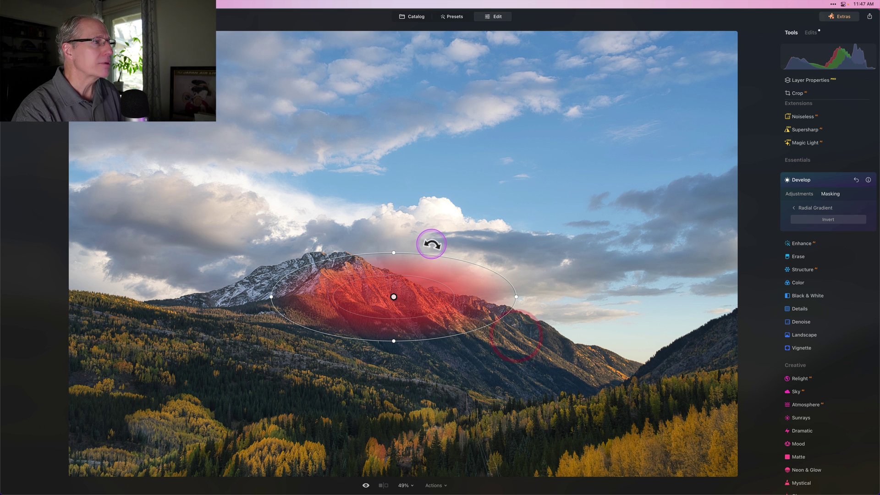
- Rotate, move, narrow and lengthen the radial gradient so it follows the sunlit slope of the mountain
left_click_drag(432, 247, 436, 262)
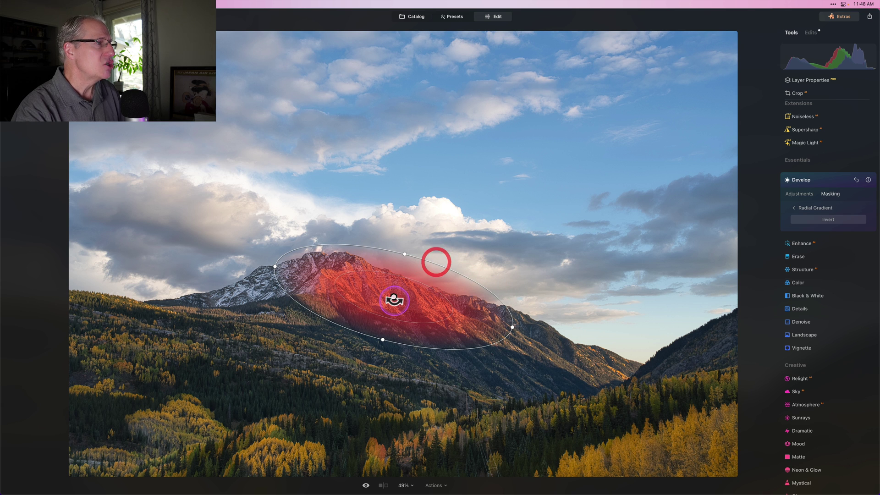
left_click_drag(394, 297, 407, 310)
left_click_drag(418, 268, 414, 299)
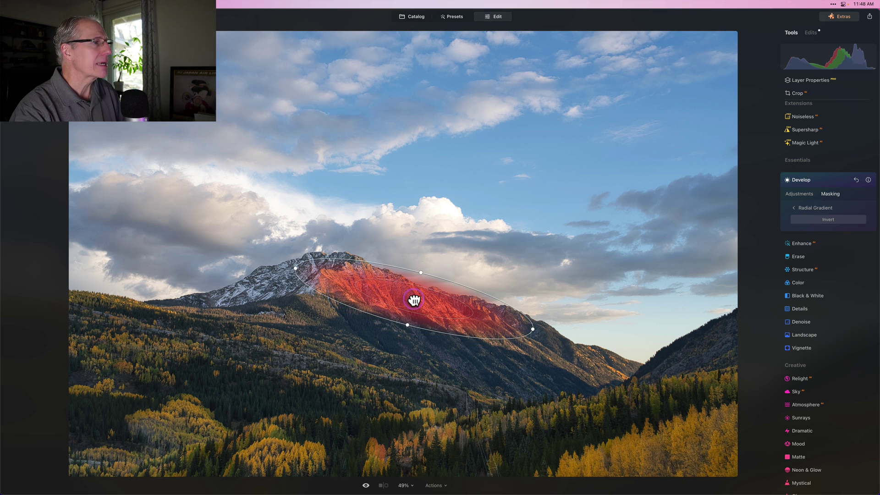
left_click_drag(493, 297, 481, 323)
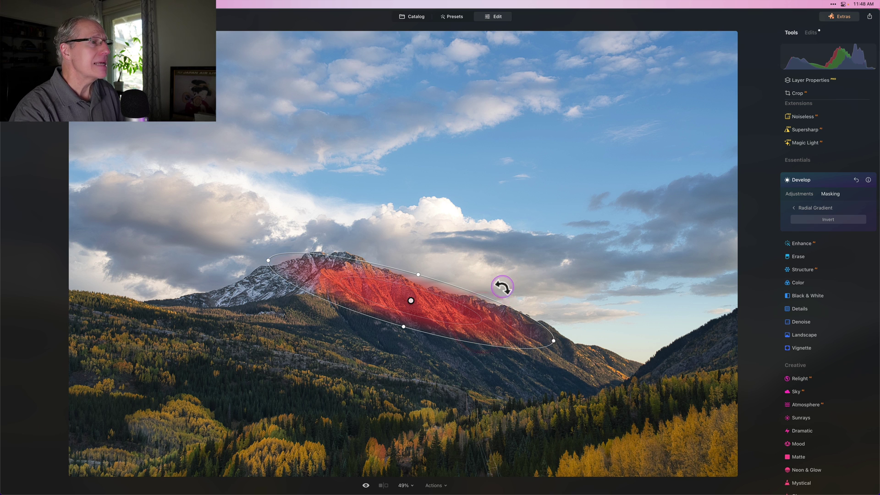
left_click(502, 287)
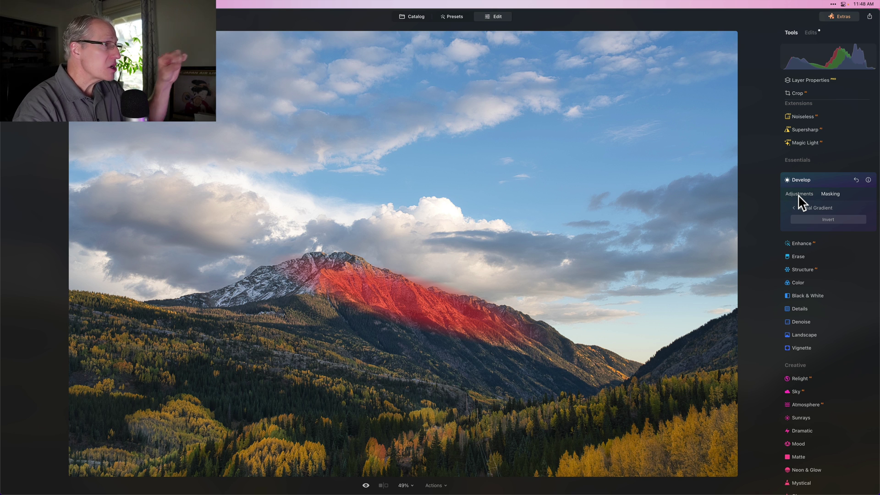
- Set the masked slope's Develop values to Exposure 0.14, Temperature 1, Tint 27 and Smart Contrast 34
left_click(799, 195)
left_click(818, 223)
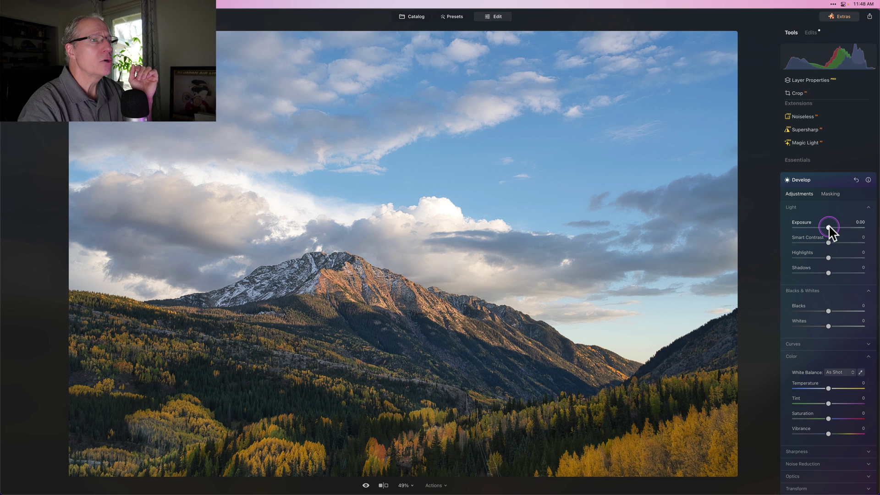
left_click_drag(830, 227, 828, 245)
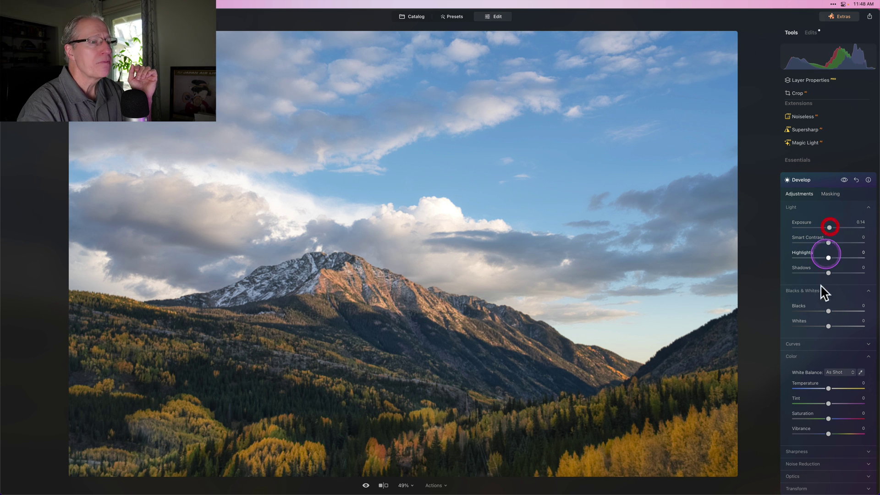
left_click(829, 384)
left_click_drag(829, 404, 838, 405)
left_click_drag(829, 242, 840, 242)
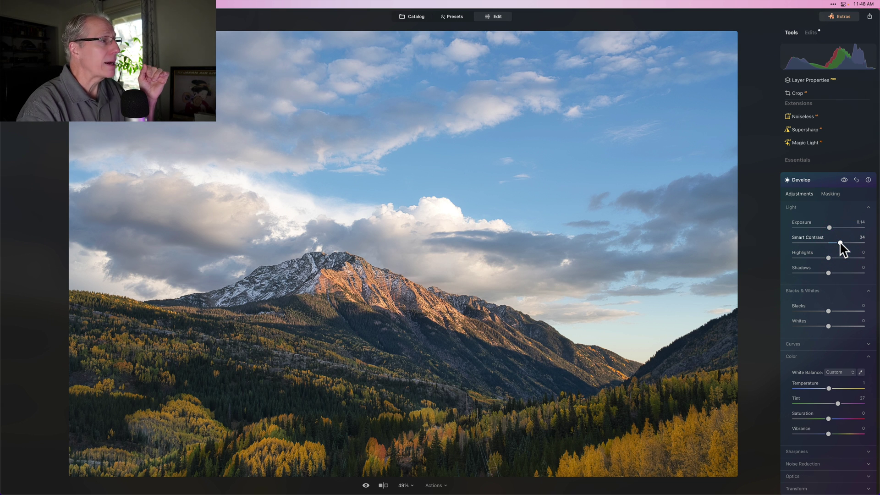
- Compare the slope before and after the Develop adjustment, close the tool, and compare the whole edit with the original
left_click(833, 187)
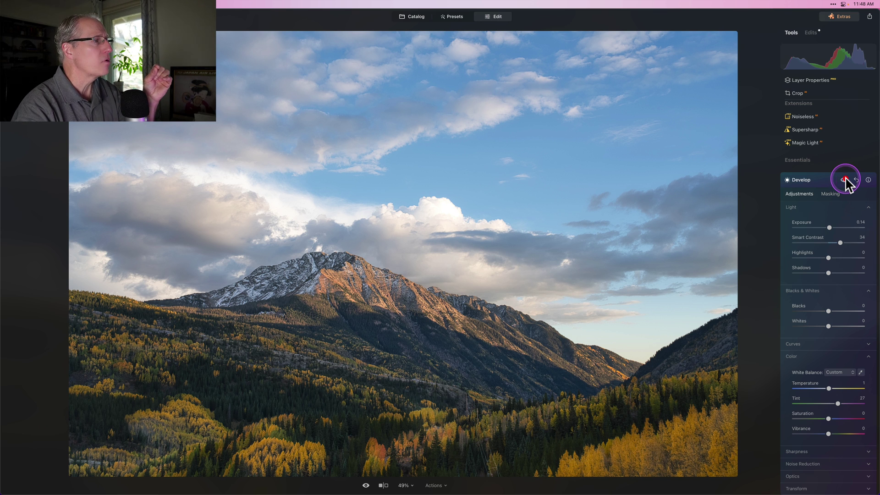
left_click(845, 180)
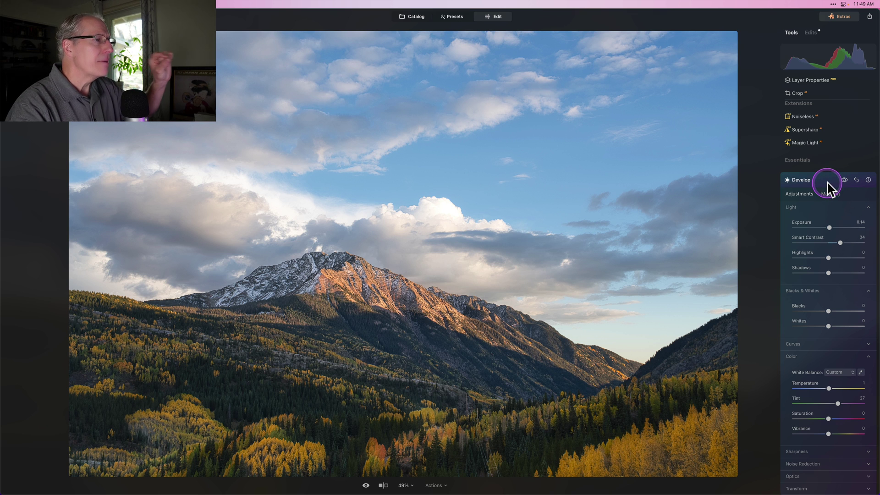
left_click(827, 180)
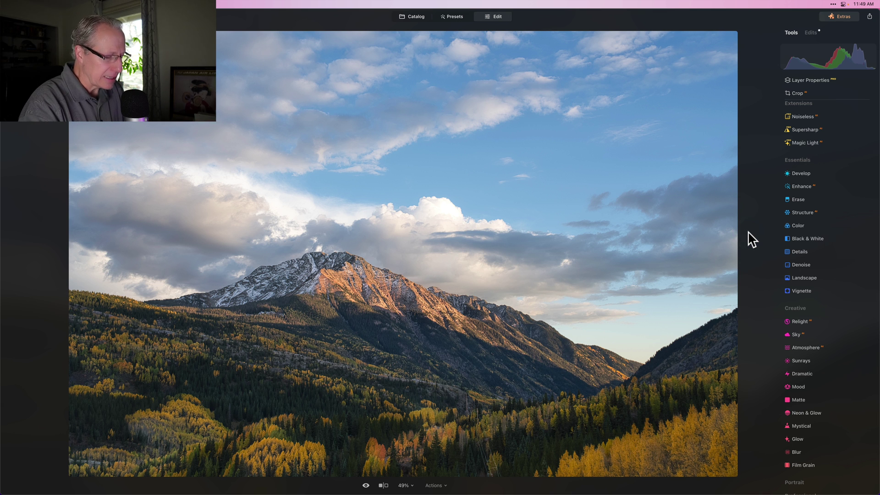
key("backslash")
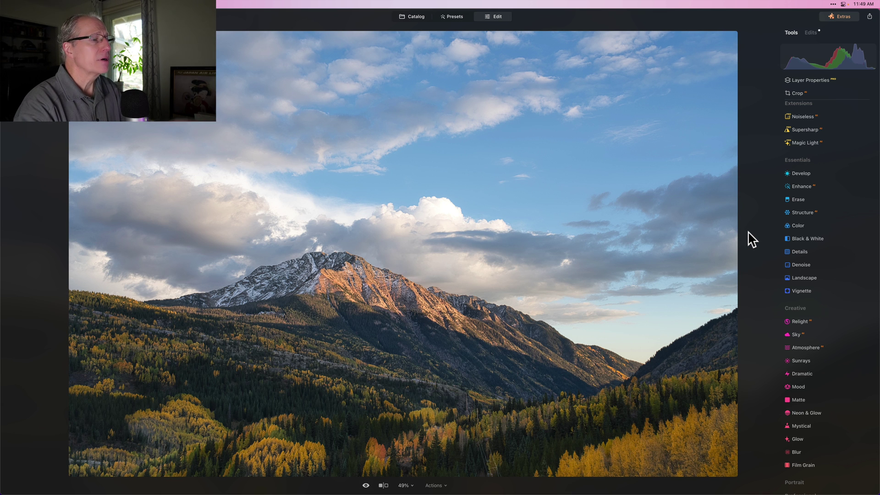